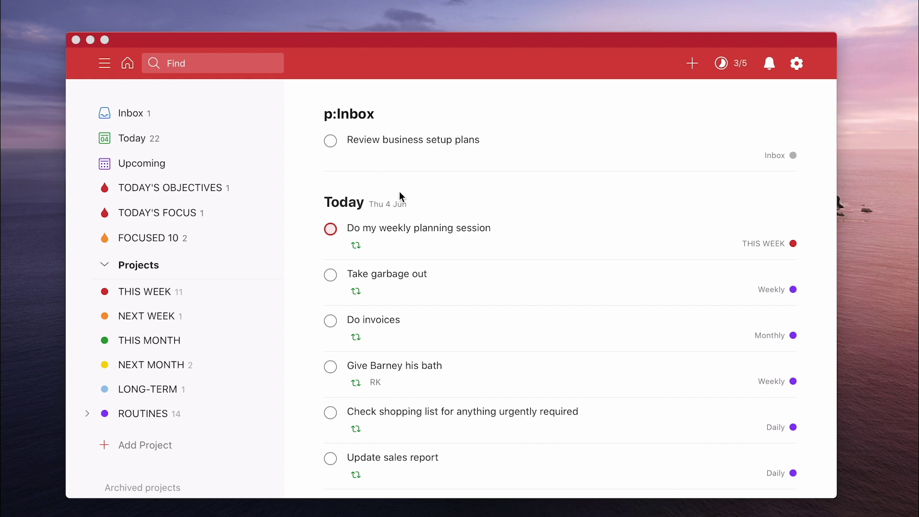
scroll(400, 196, down, 7)
scroll(355, 182, up, 10)
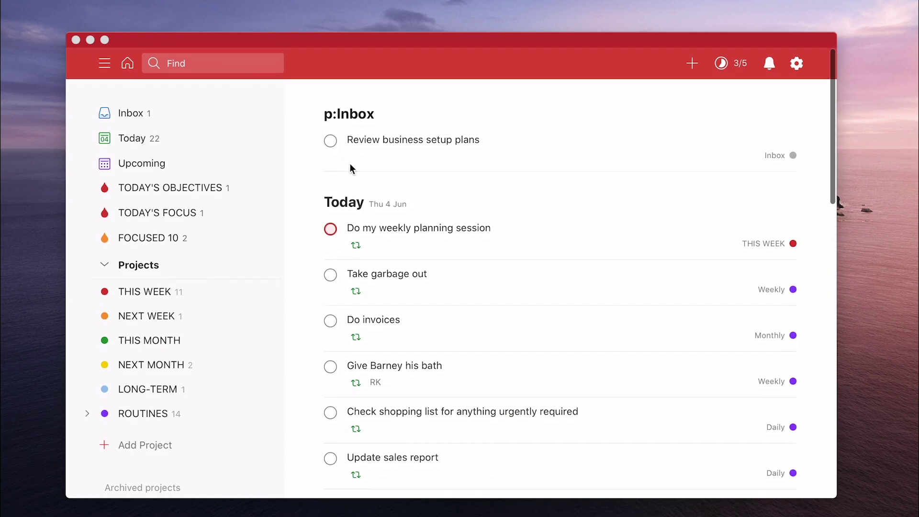
click(123, 115)
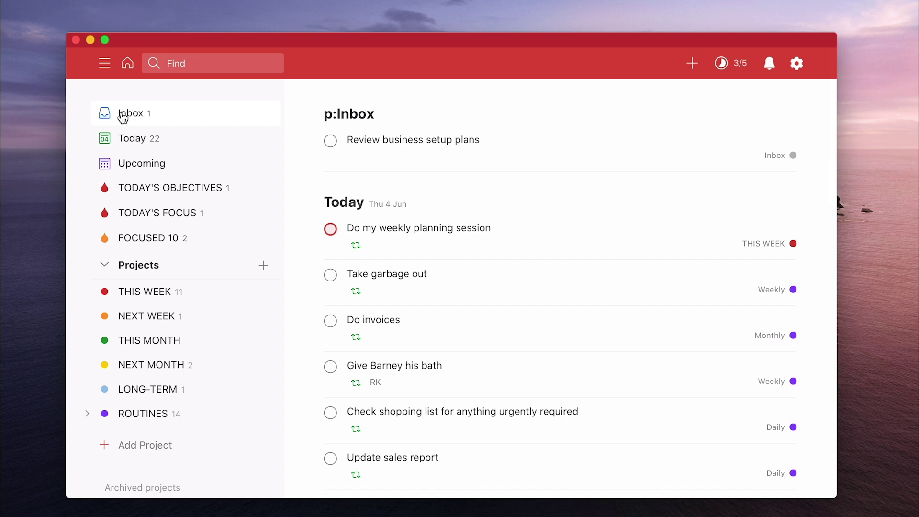
click(123, 116)
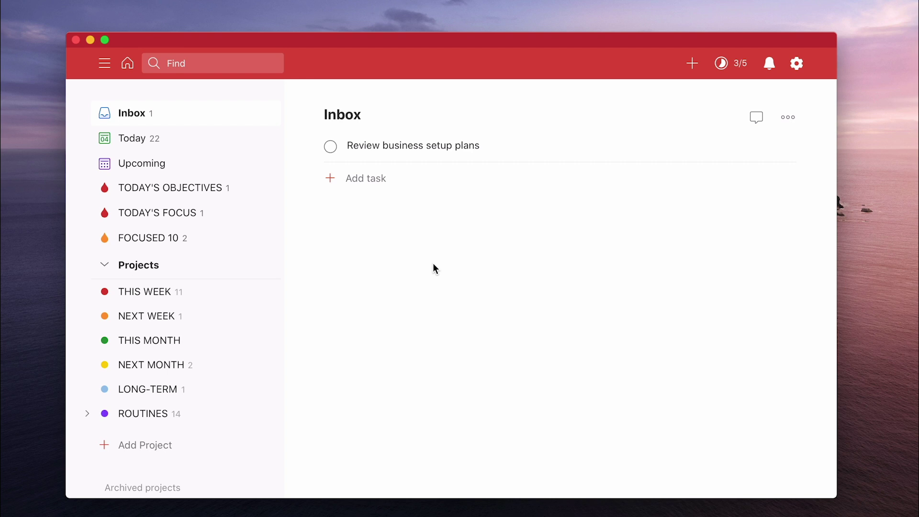
key(h)
click(331, 227)
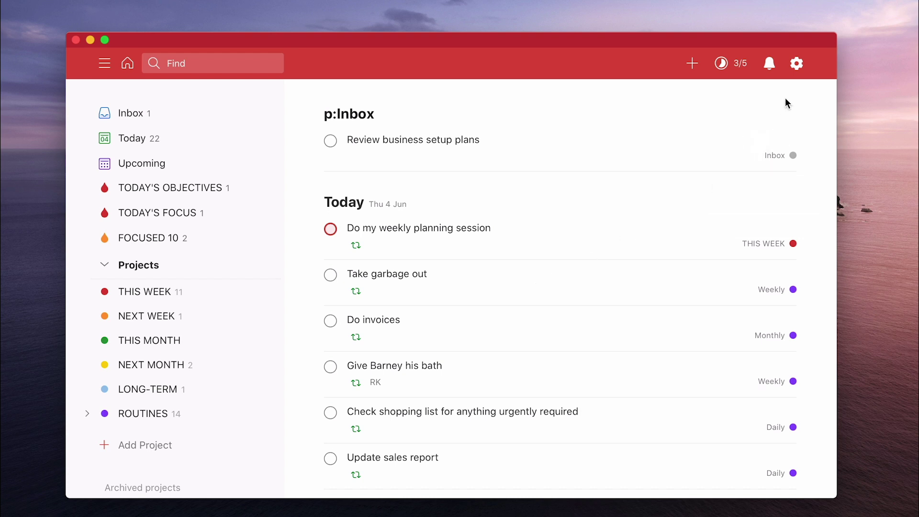
click(797, 64)
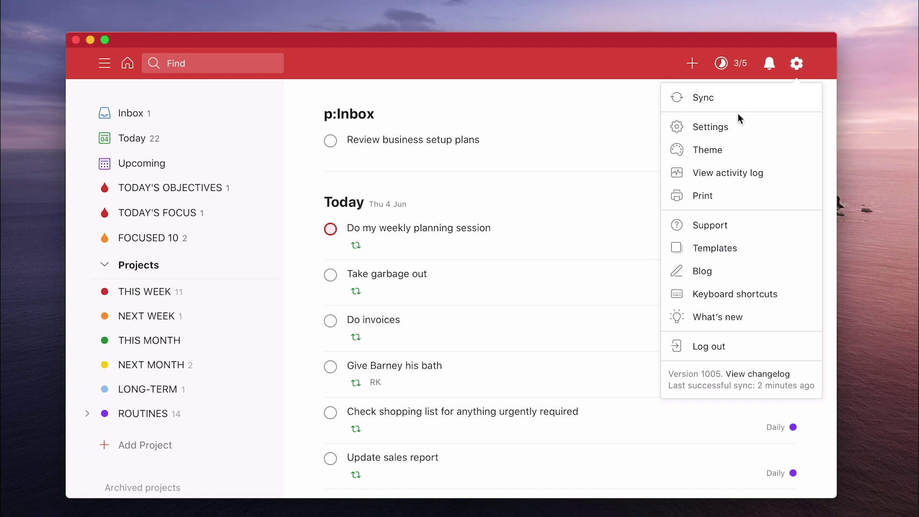
click(711, 128)
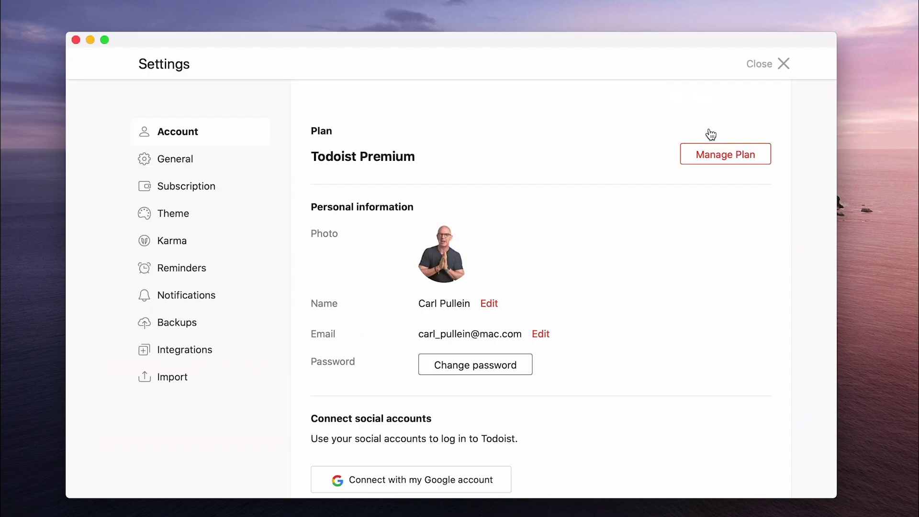
click(187, 166)
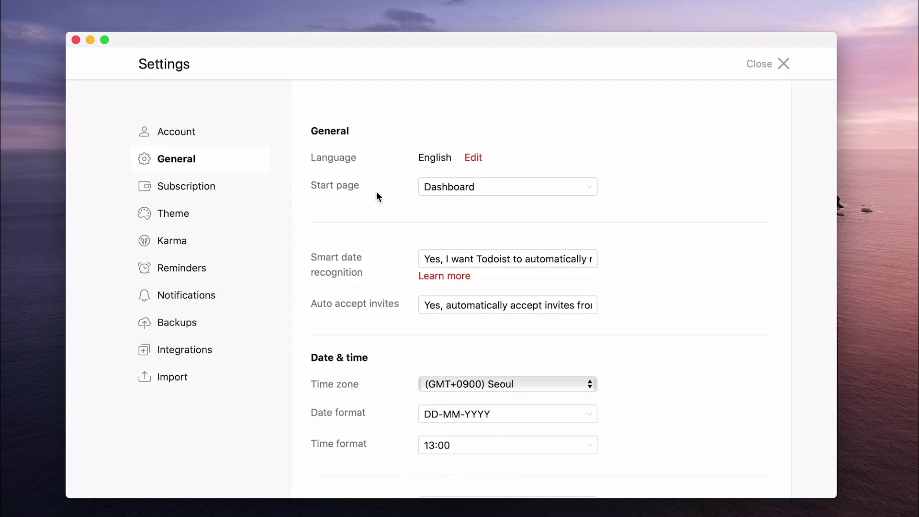
click(588, 187)
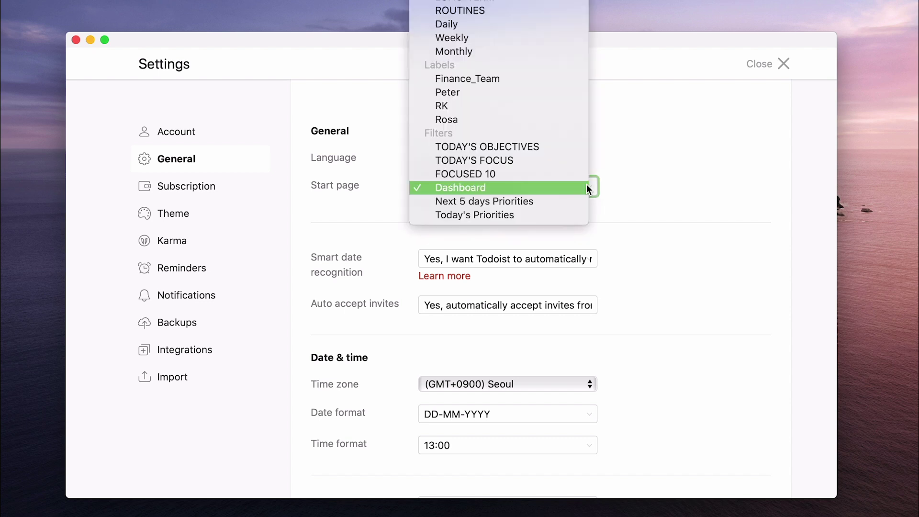
mouse_move(532, 1)
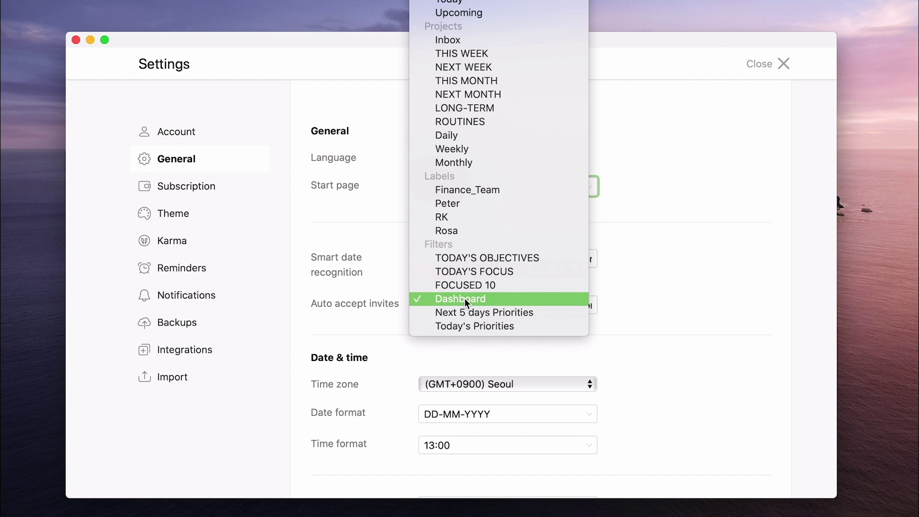
click(766, 261)
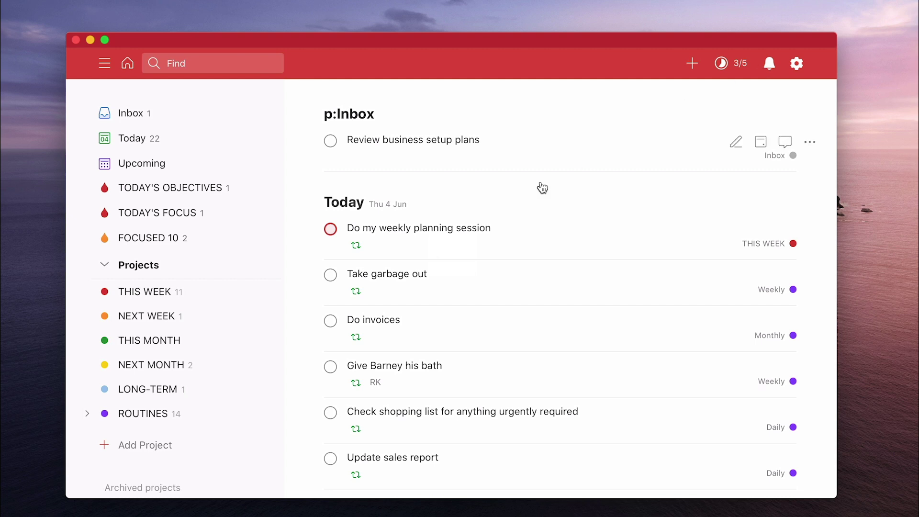
Step: Collapse the Labels section and open the TODAY'S OBJECTIVES filter to show 'Do my weekly planning session'
scroll(258, 275, down, 5)
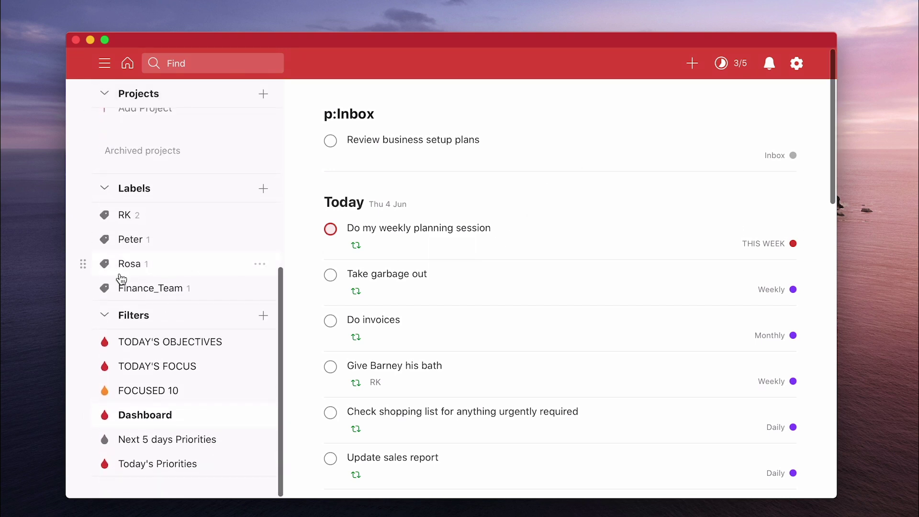
click(104, 189)
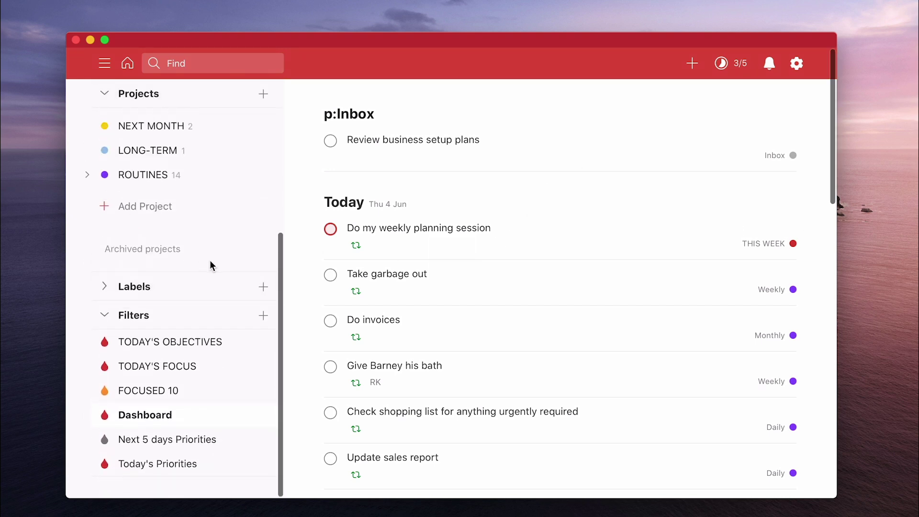
scroll(210, 263, down, 5)
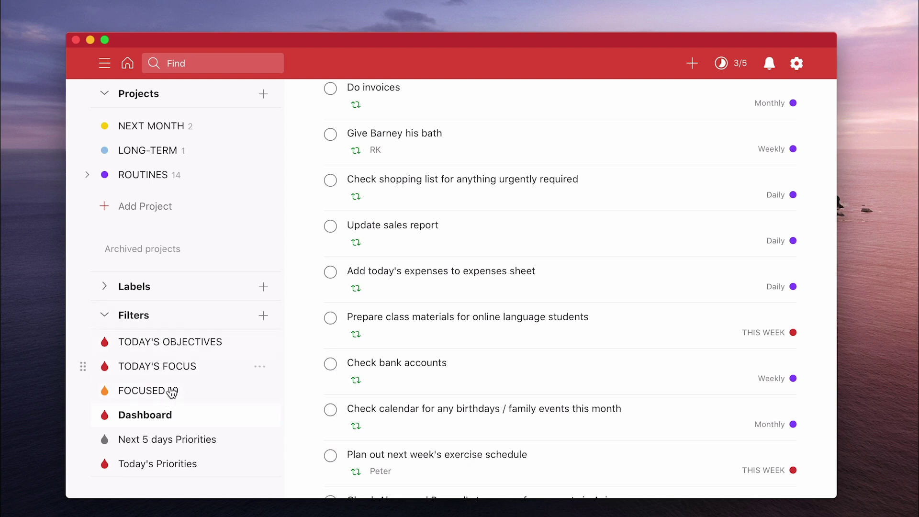
click(177, 344)
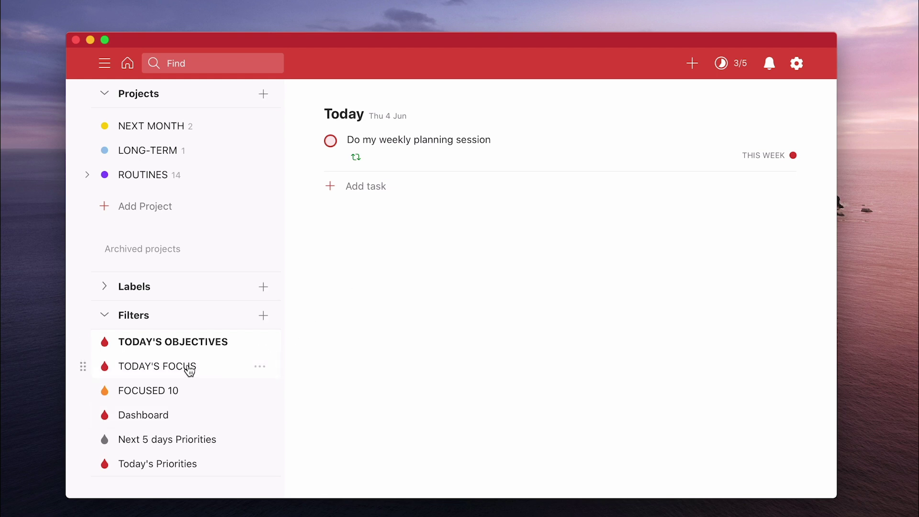
Step: Review the TODAY'S OBJECTIVES filter's today & p1 query and save it unchanged
click(260, 342)
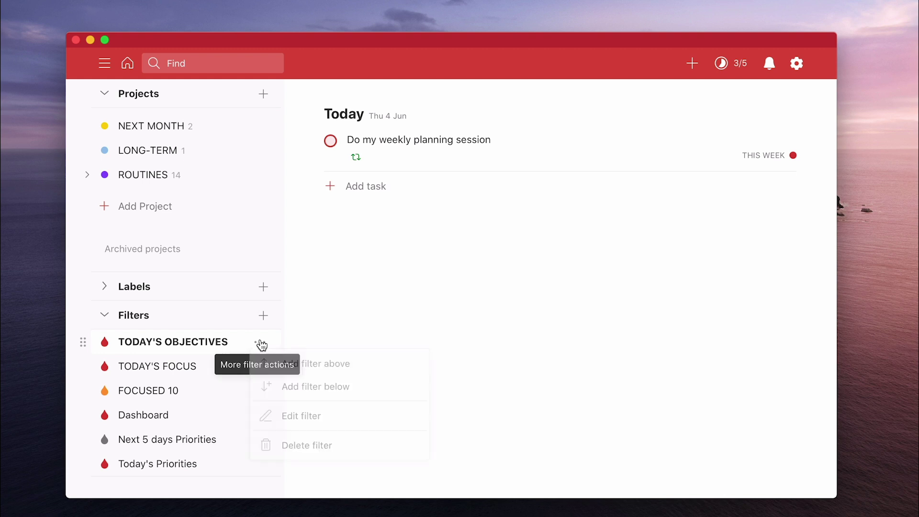
click(338, 425)
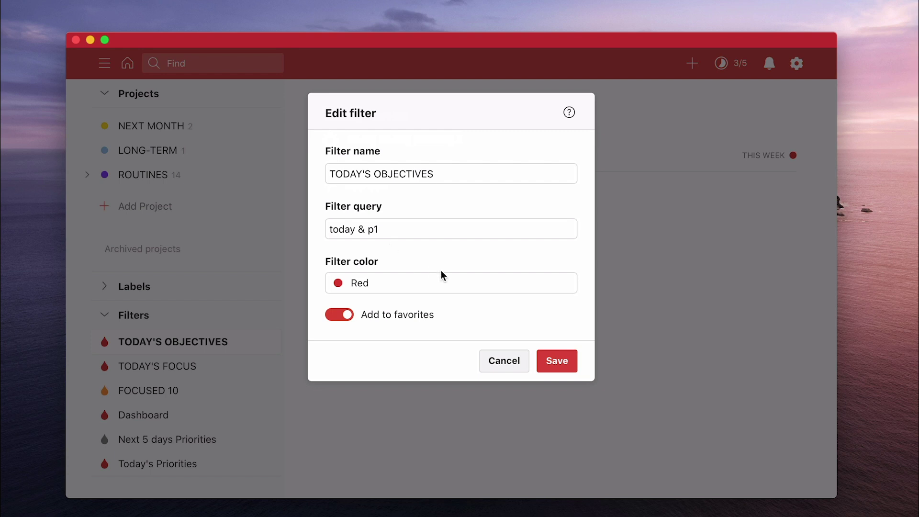
click(555, 362)
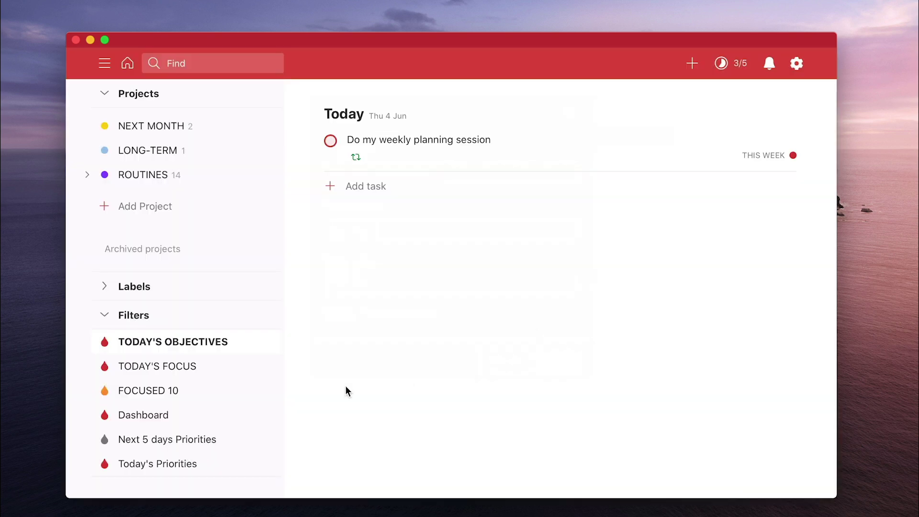
Step: Open the TODAY'S FOCUS filter to show the Today view for Thu 4 Jun
click(179, 367)
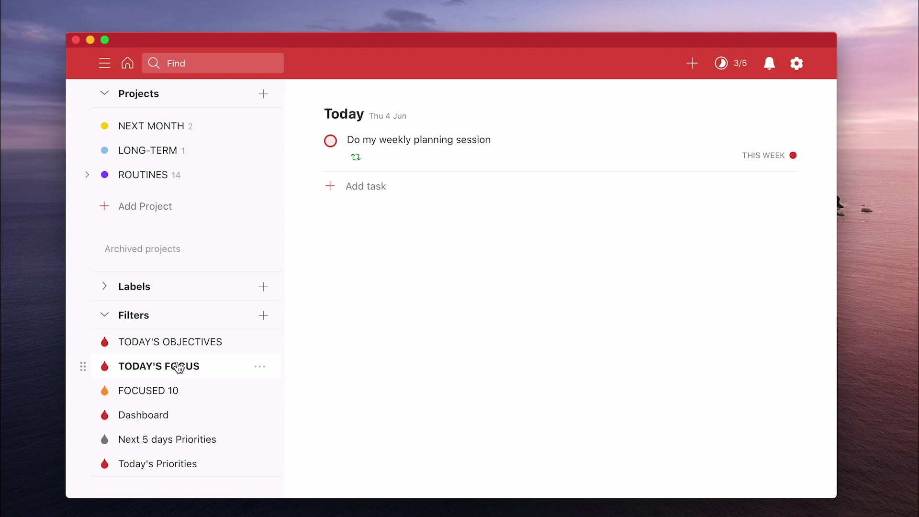
scroll(210, 191, up, 1)
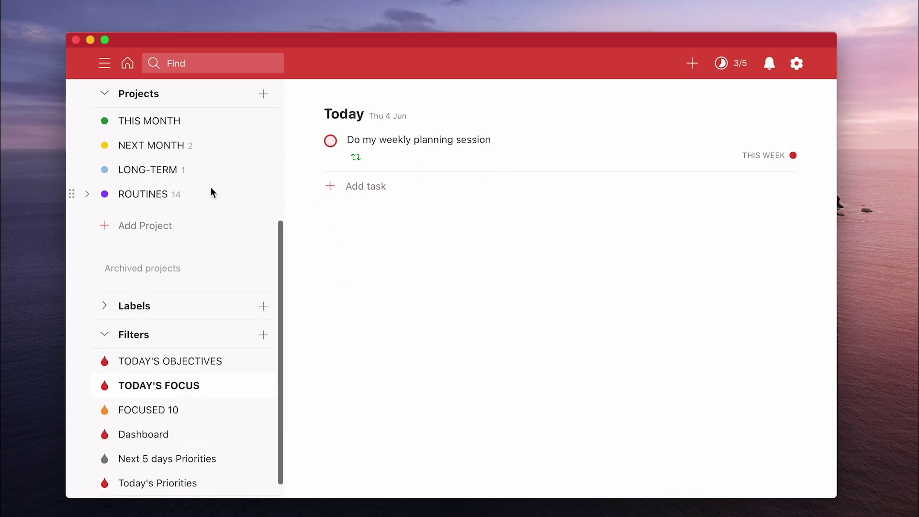
scroll(211, 192, up, 5)
Step: Show all of today's tasks and give Do invoices and Update sales report priority 2
click(139, 141)
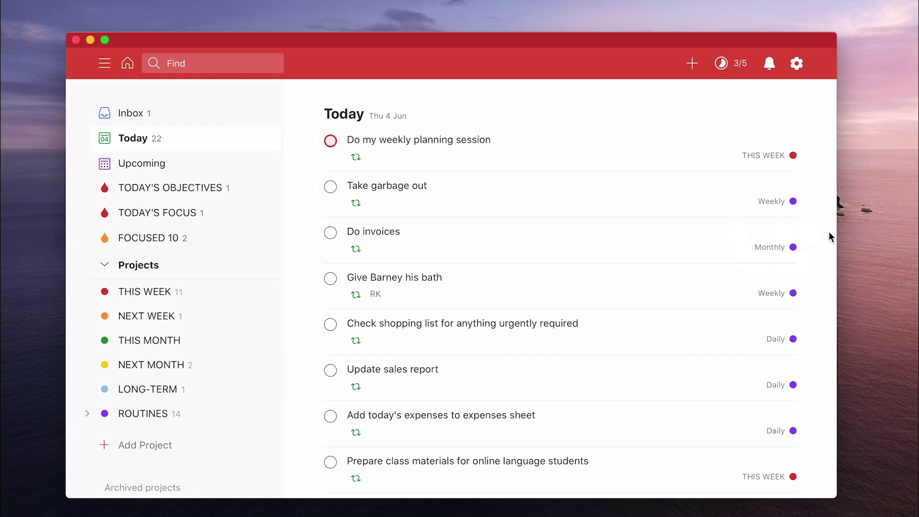
click(810, 234)
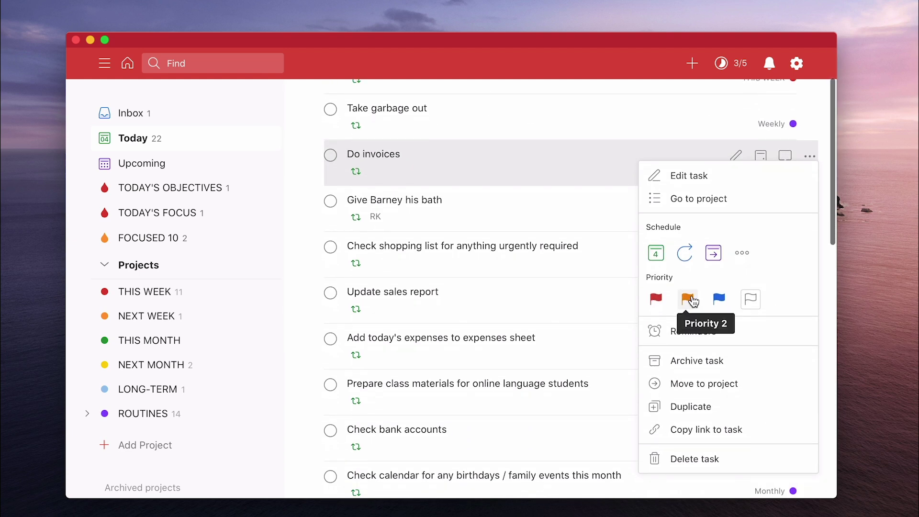
click(690, 299)
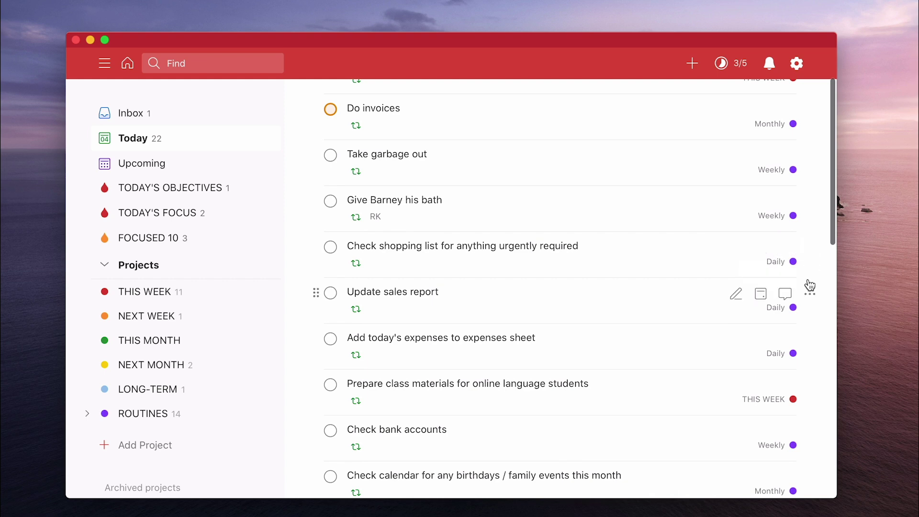
click(810, 292)
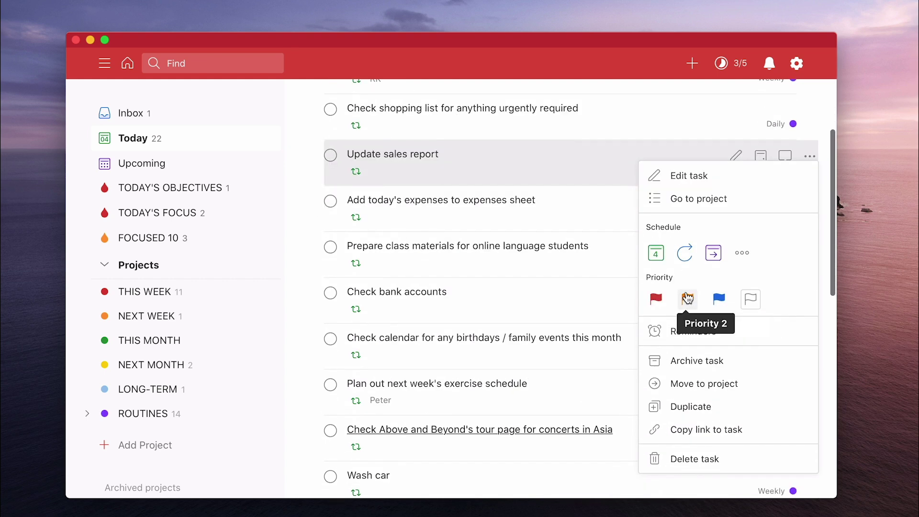
click(688, 299)
Step: Give Check bank accounts and Wash car priority 3, then view TODAY'S FOCUS with five tasks
click(810, 293)
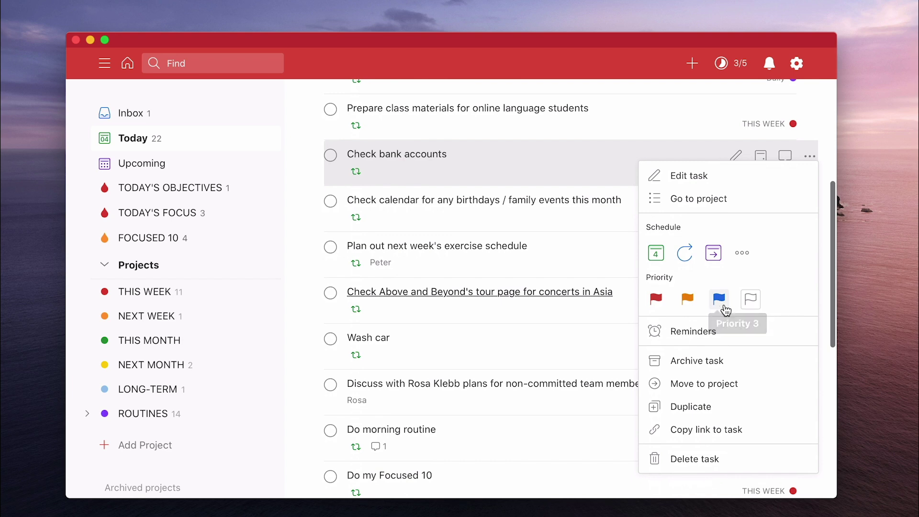
click(720, 300)
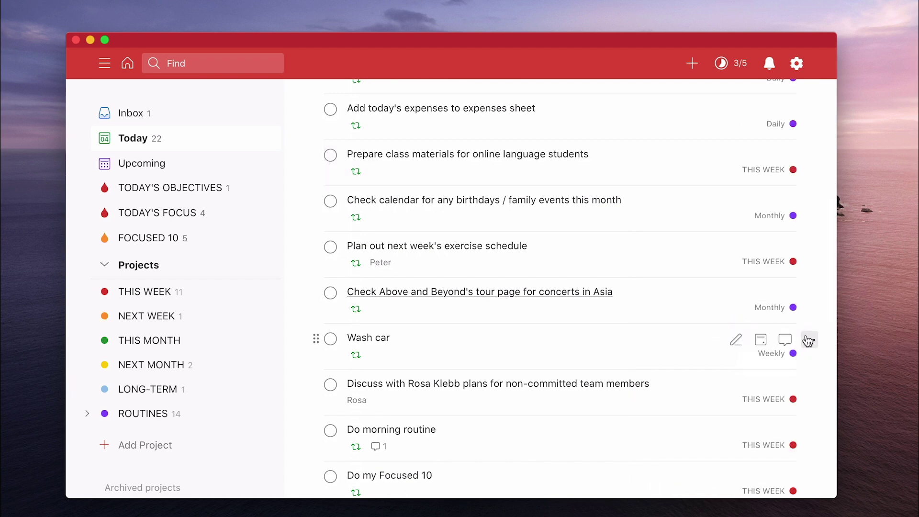
click(809, 341)
click(719, 301)
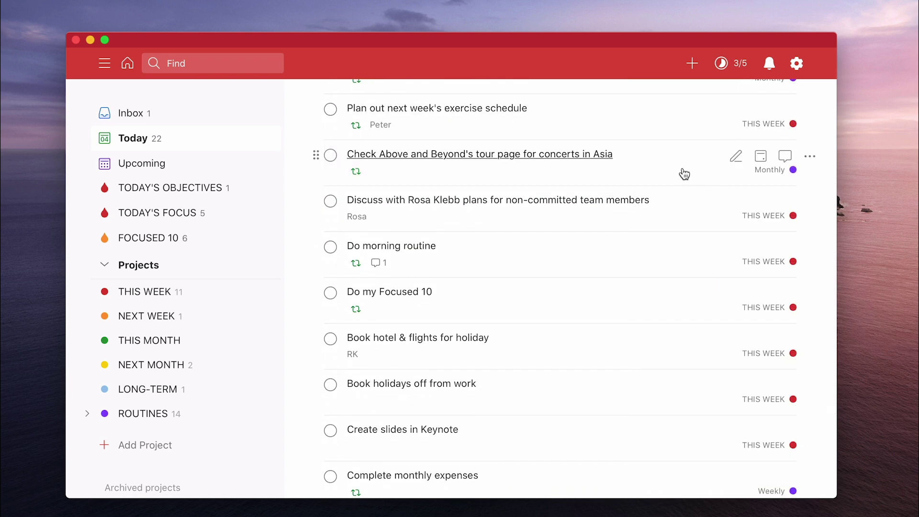
click(157, 214)
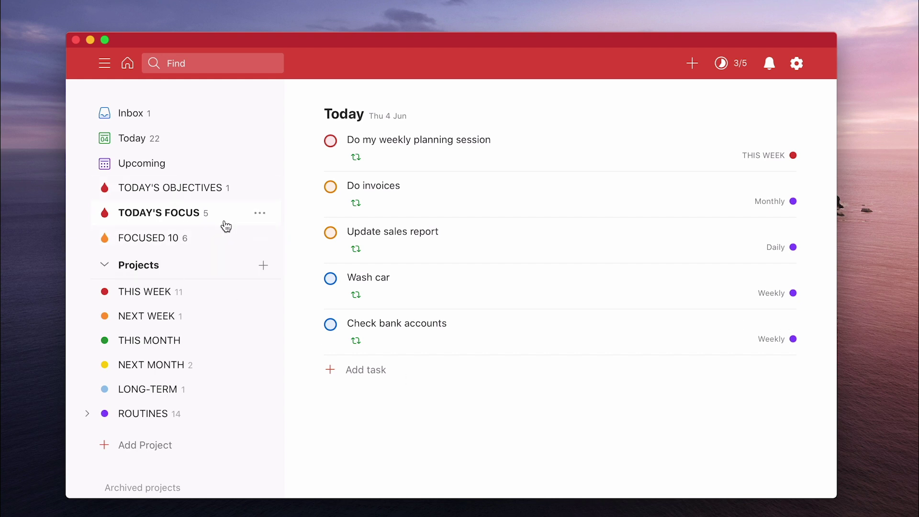
click(199, 192)
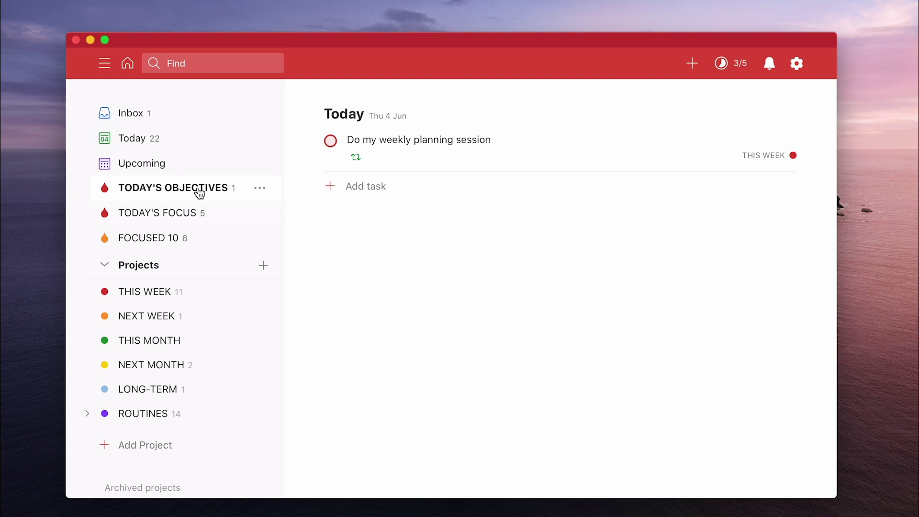
click(181, 218)
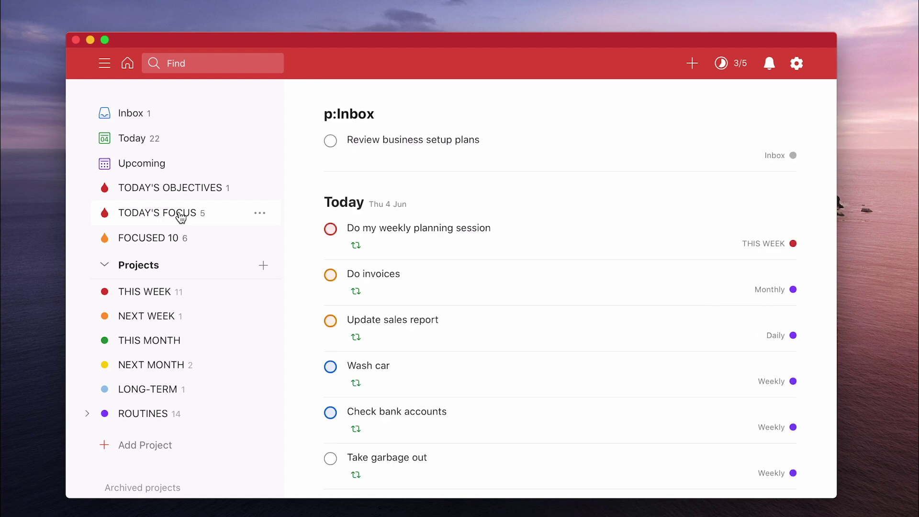
scroll(201, 268, down, 5)
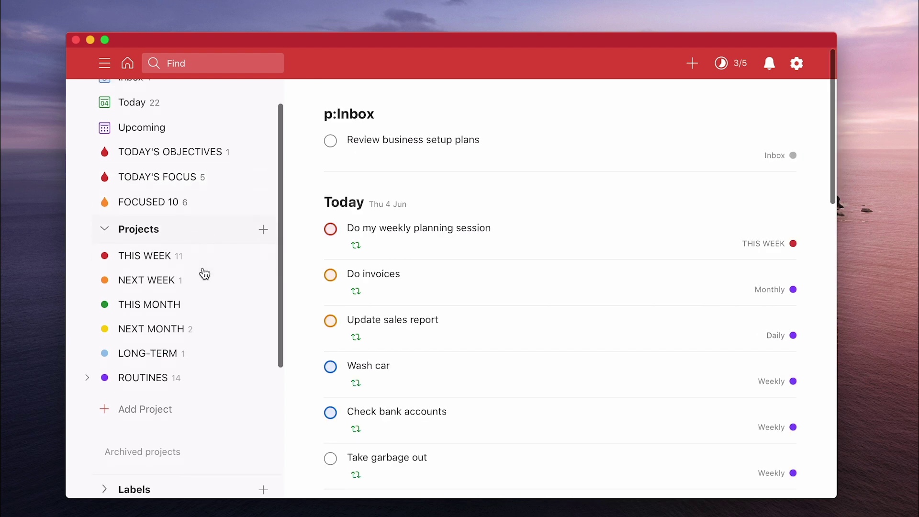
scroll(393, 340, down, 8)
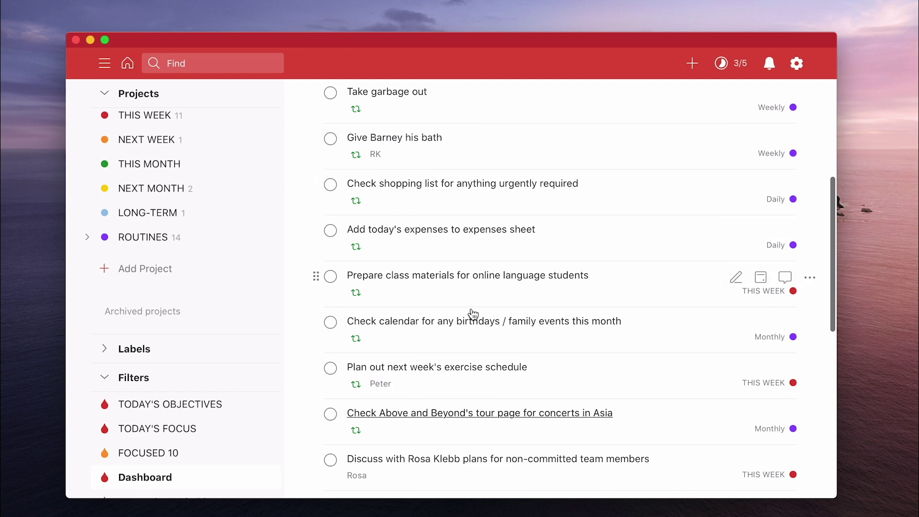
scroll(474, 354, up, 8)
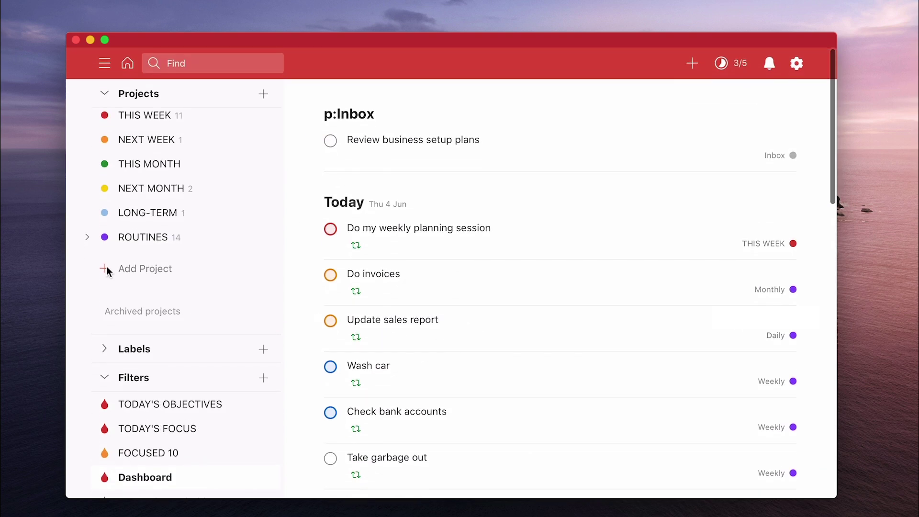
click(165, 438)
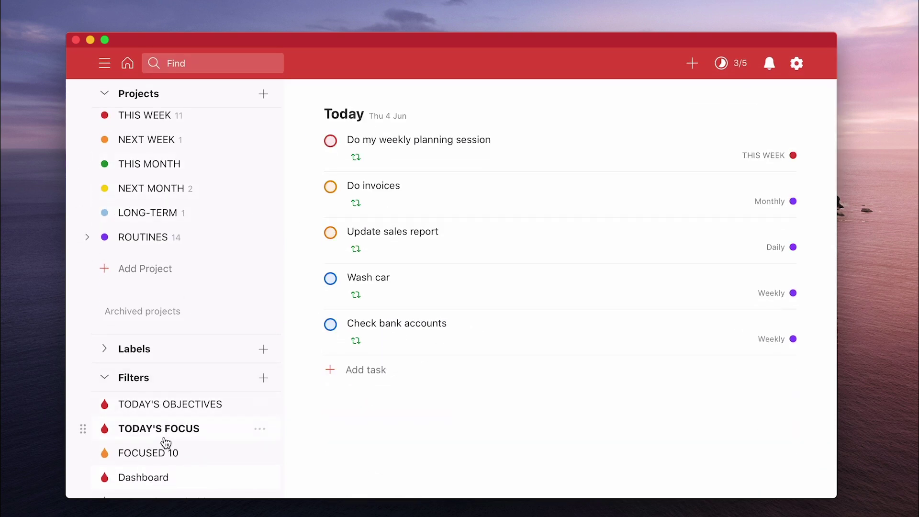
click(260, 429)
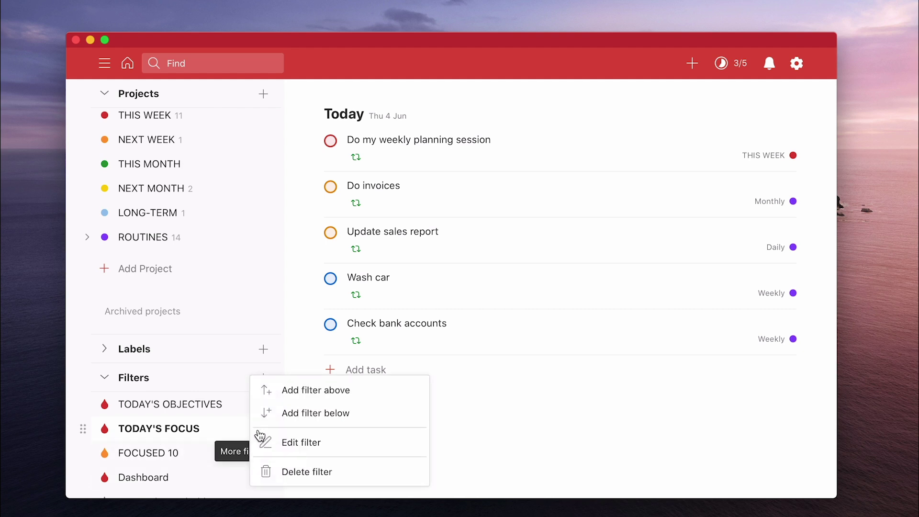
click(309, 441)
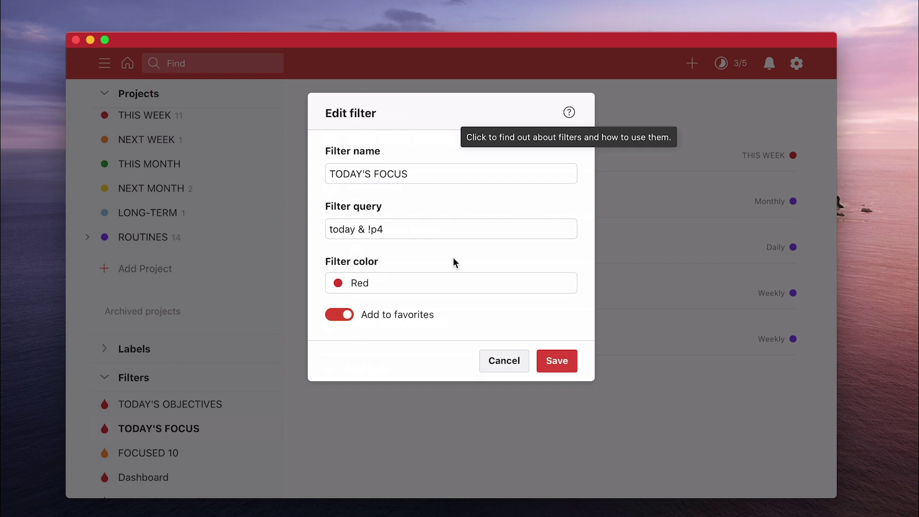
click(555, 369)
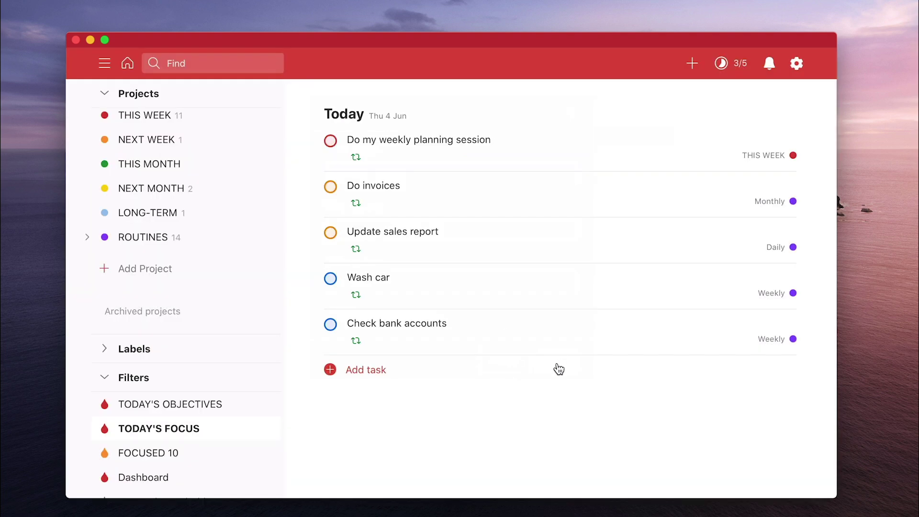
Step: Open the FOCUSED 10 filter and re-save its '2 days & !p4' query, keeping the Orange colour
click(150, 457)
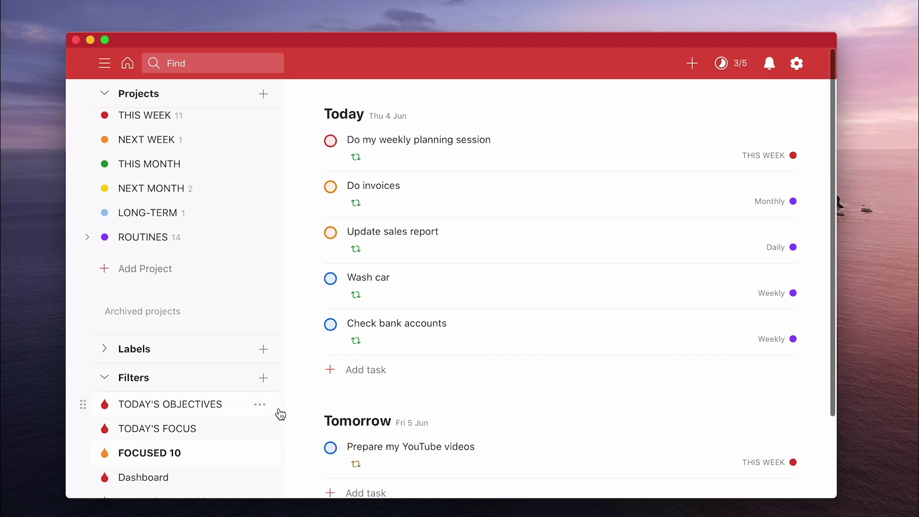
scroll(298, 407, down, 3)
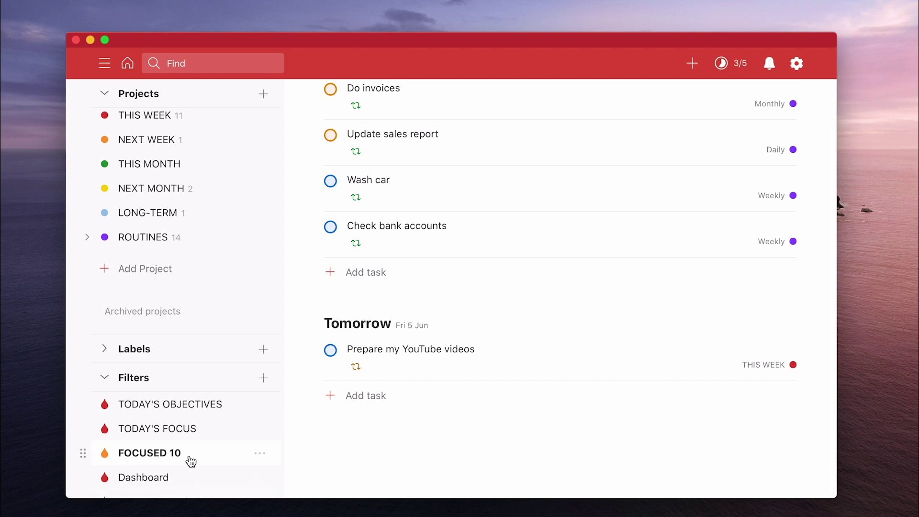
click(260, 453)
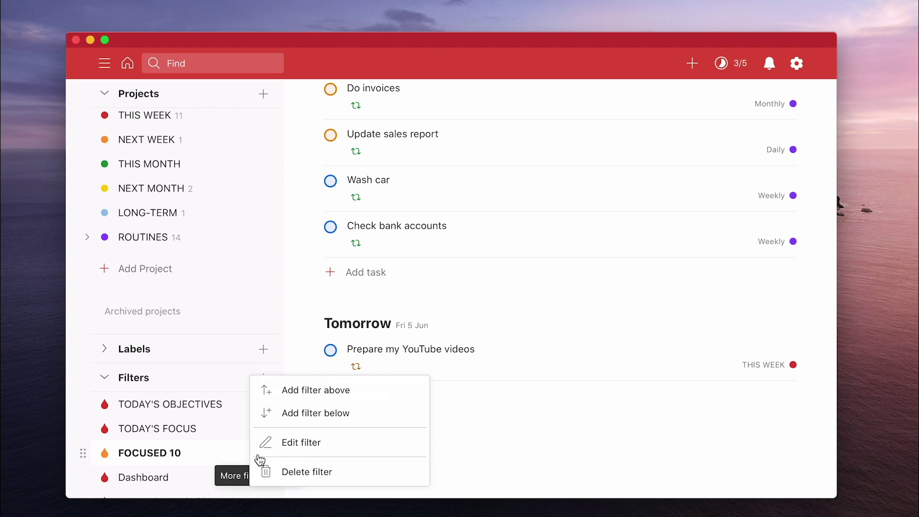
click(304, 449)
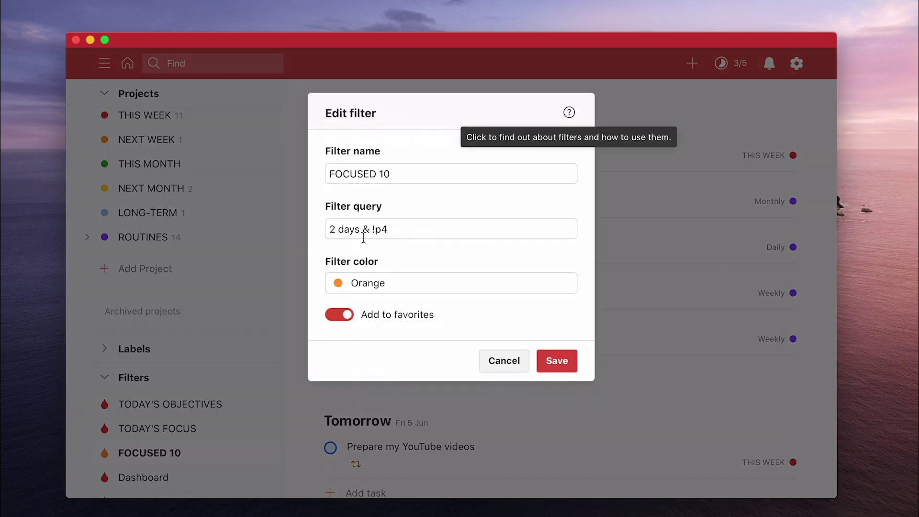
click(449, 262)
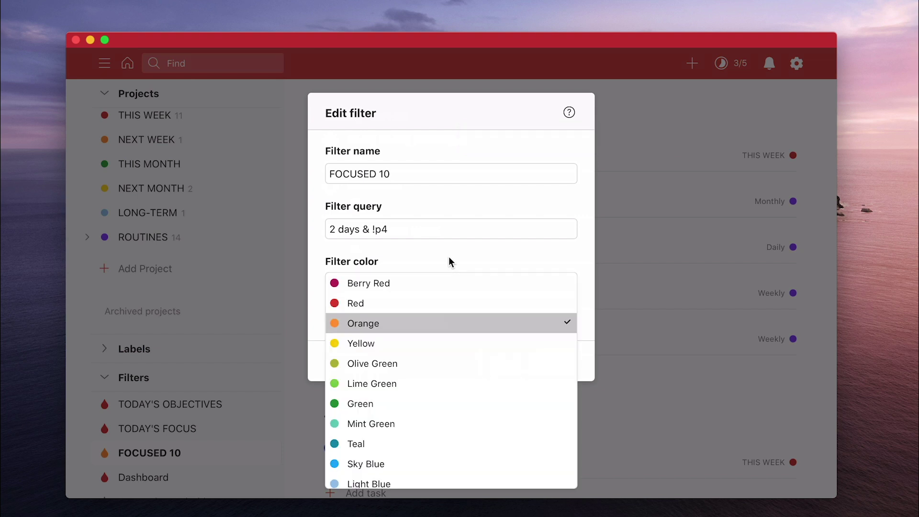
click(575, 191)
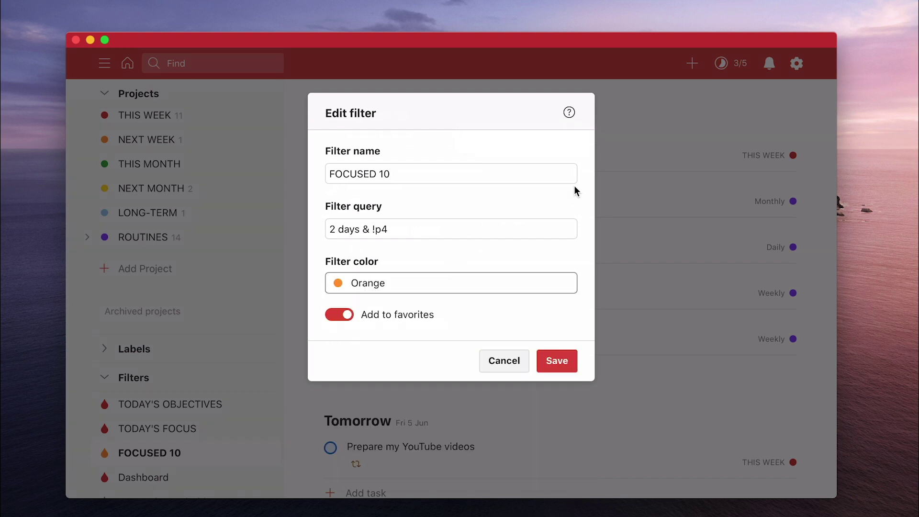
click(567, 367)
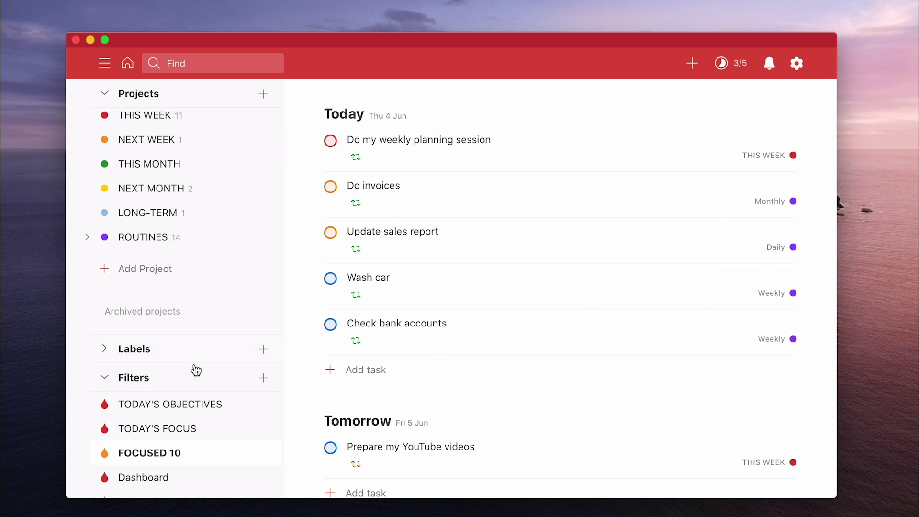
scroll(408, 398, down, 3)
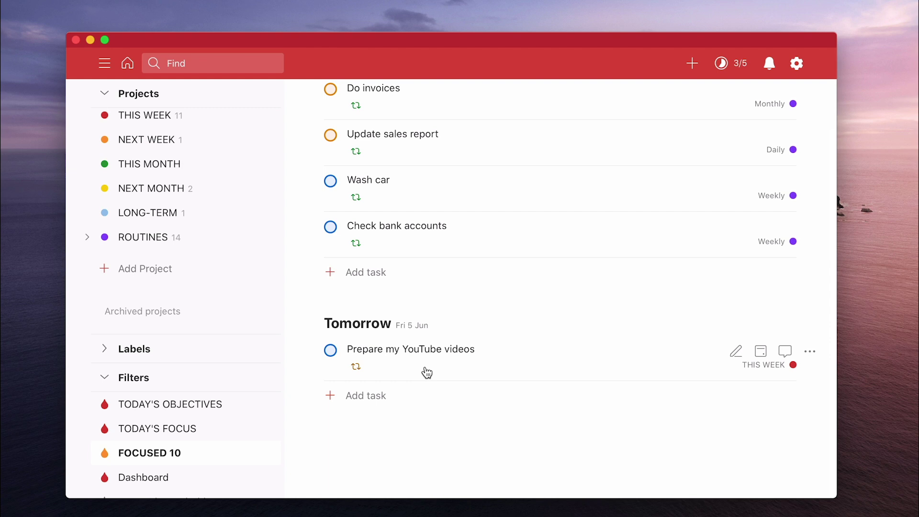
Step: Collapse the Filters list and expand Labels to show all four labels, including Finance_Team
click(107, 382)
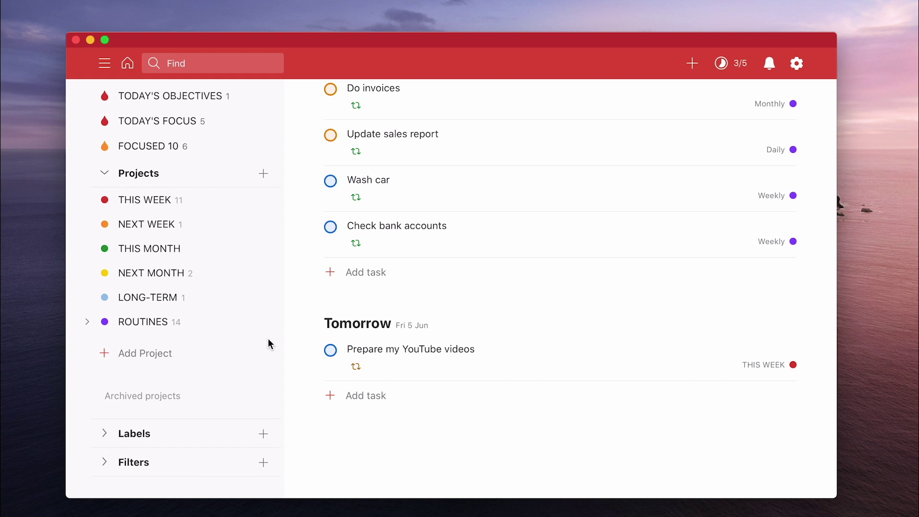
click(134, 435)
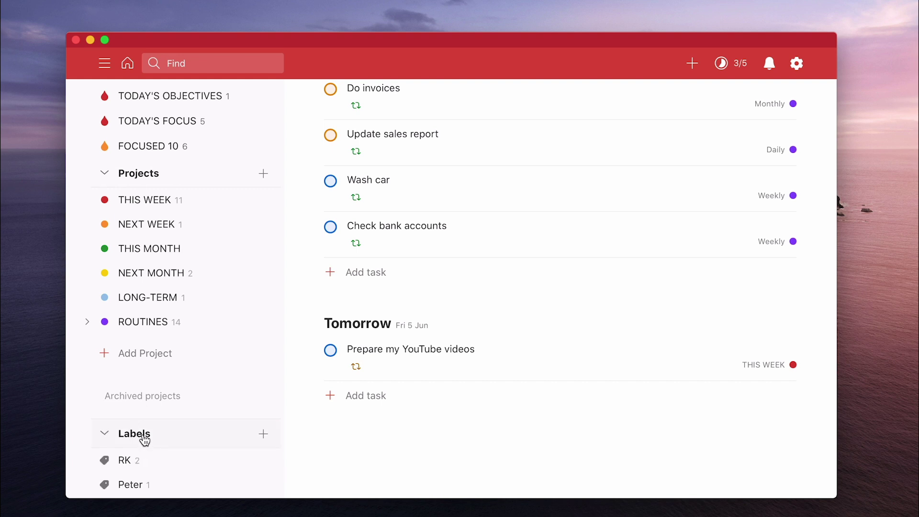
scroll(188, 418, down, 3)
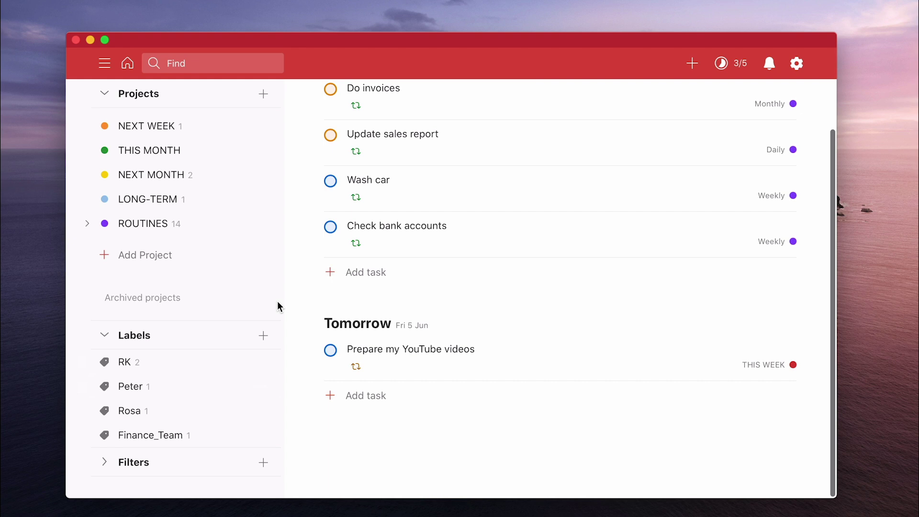
Step: Step through the first three labels, ending on one person's label with its single task due today
click(128, 366)
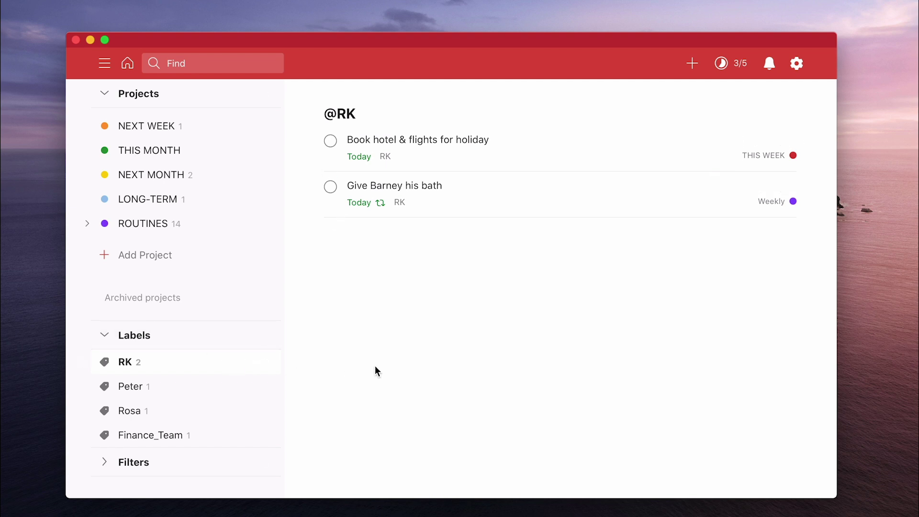
click(138, 395)
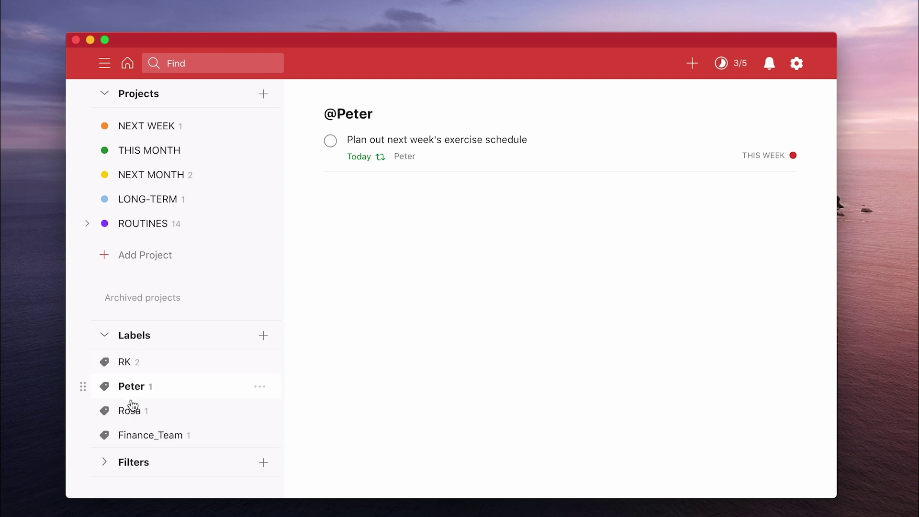
click(130, 413)
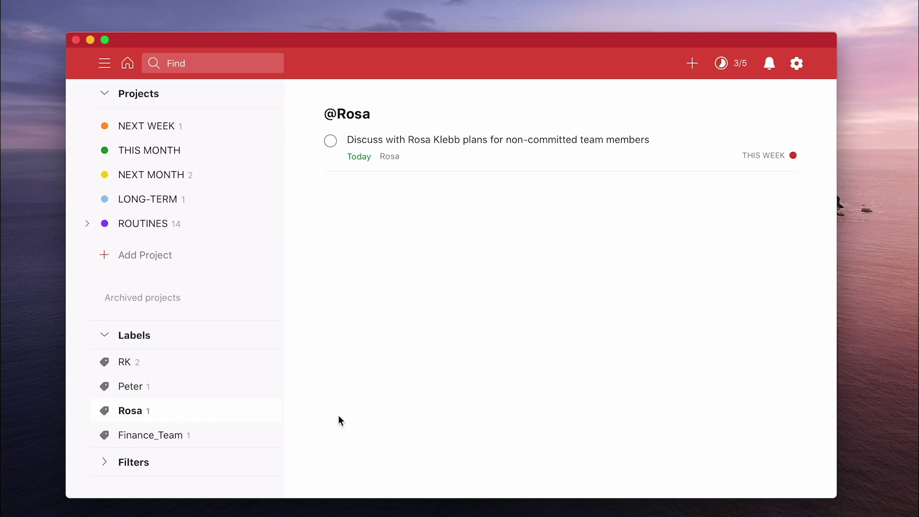
Step: Show the task tagged with the Finance_Team label
click(153, 444)
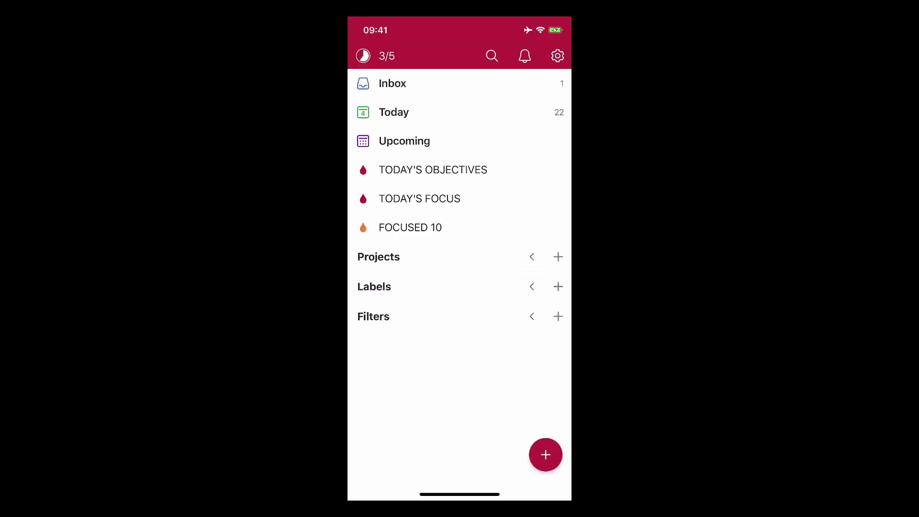
Step: Open the app's General settings, showing start page Dashboard and timezone Asia/Seoul
click(557, 56)
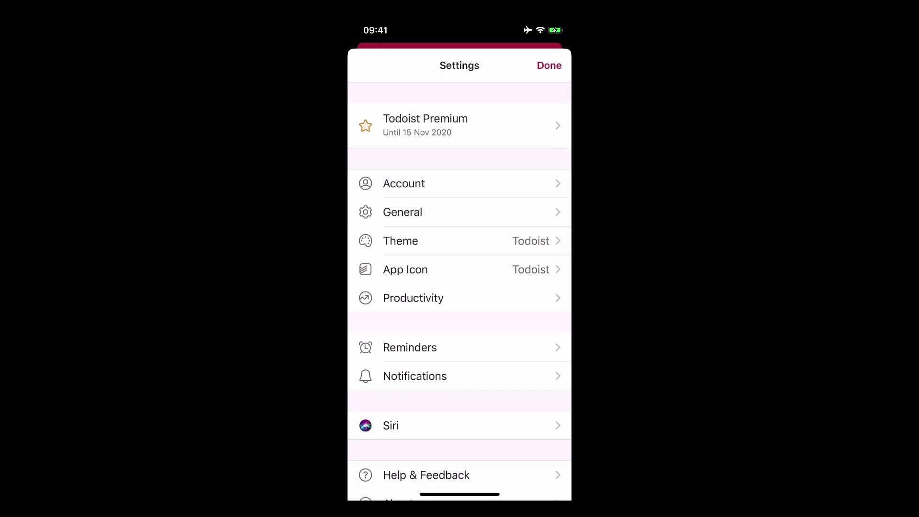
click(403, 212)
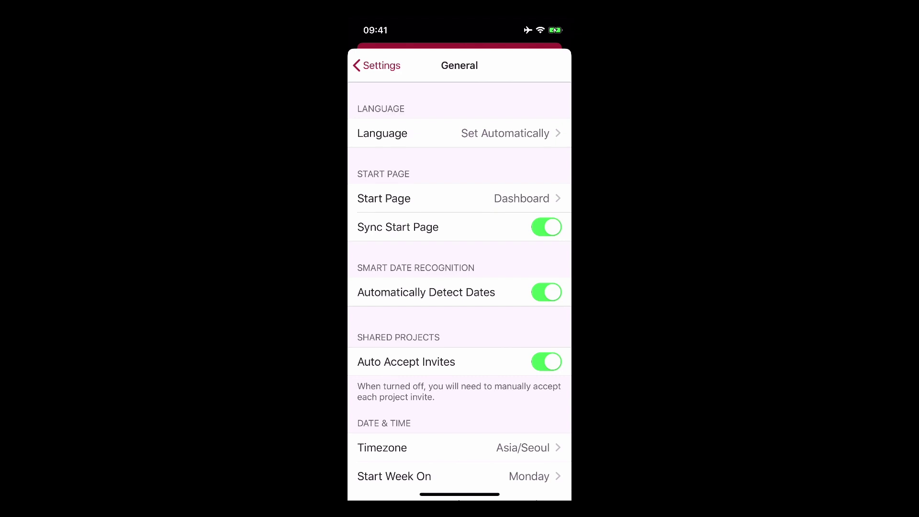
Step: Browse the Start Page options, leaving Dashboard selected, and return to General settings
click(384, 198)
scroll(460, 288, down, 8)
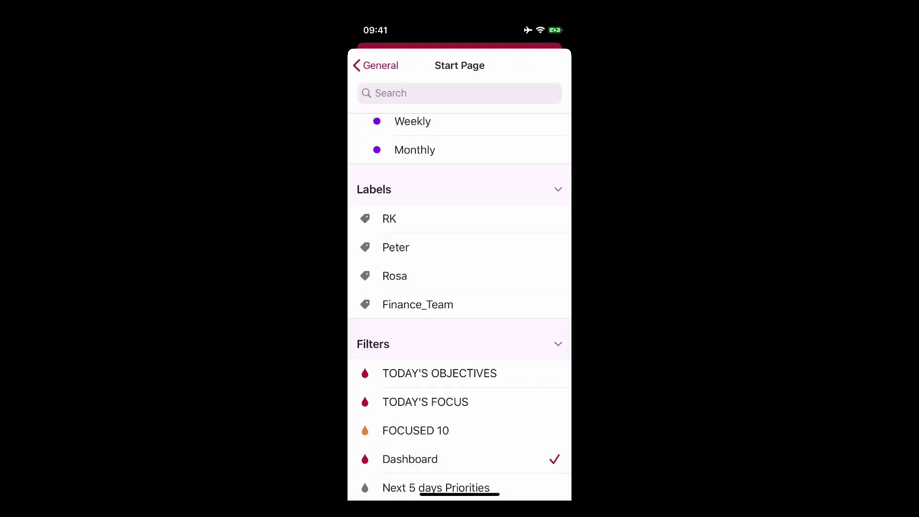
scroll(460, 306, up, 10)
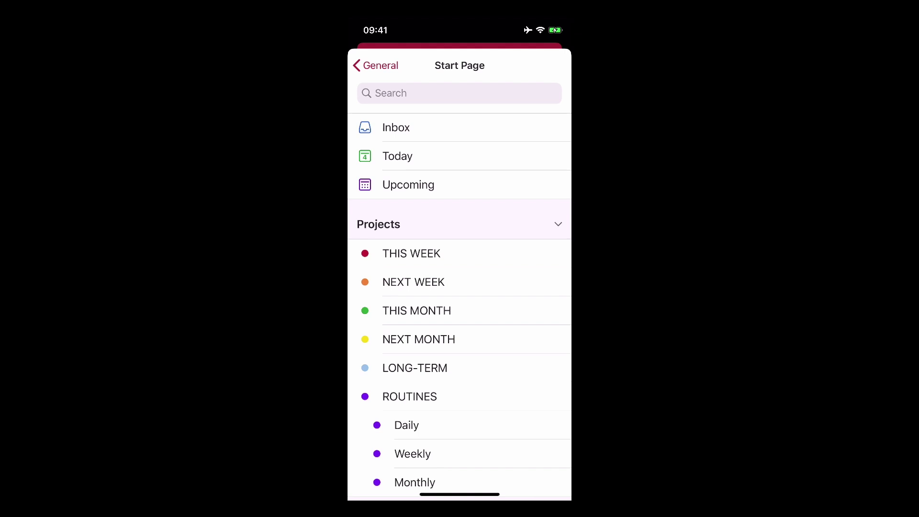
scroll(459, 268, up, 2)
scroll(460, 307, down, 10)
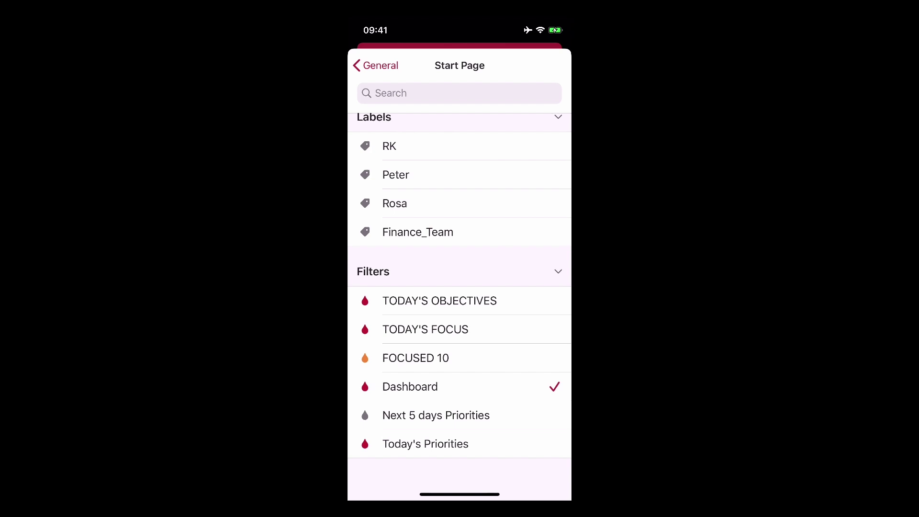
scroll(459, 307, up, 10)
click(376, 65)
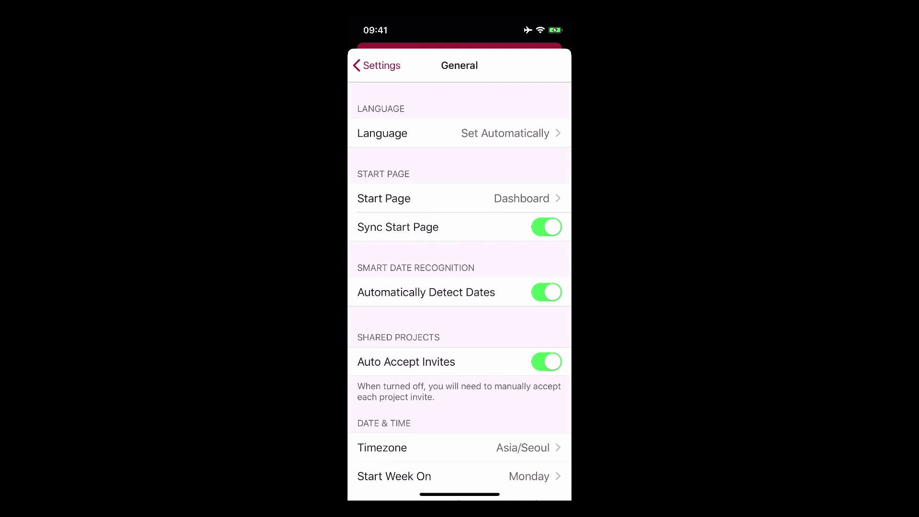
Step: Turn off Sync Start Page, set TODAY'S FOCUS as the start page, and close Settings
click(546, 227)
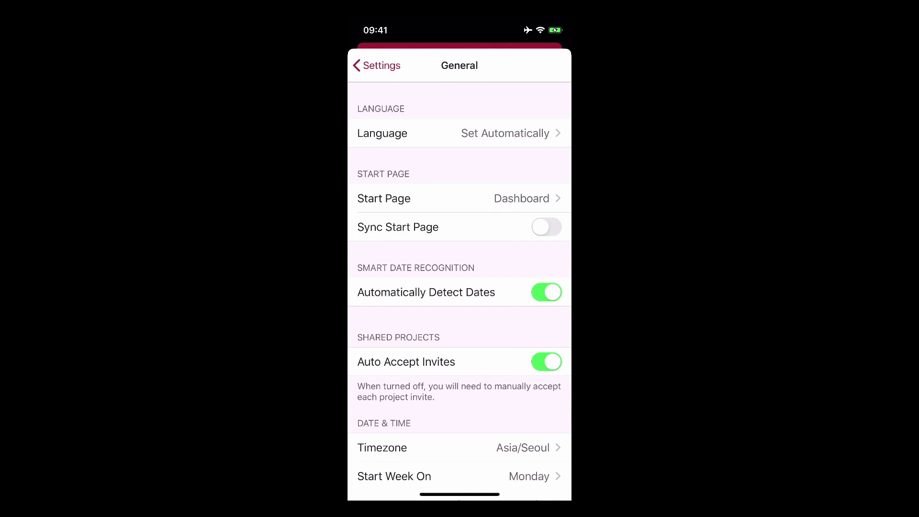
click(384, 198)
scroll(460, 287, down, 8)
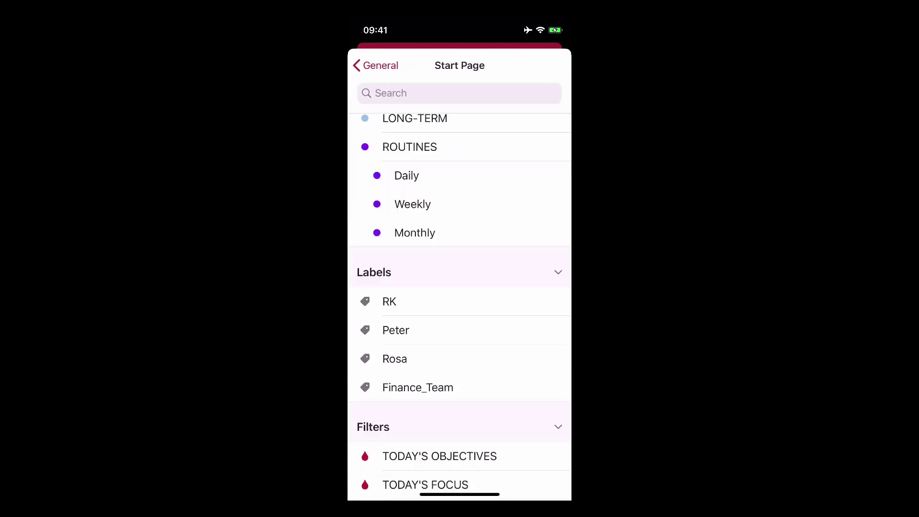
scroll(460, 287, up, 8)
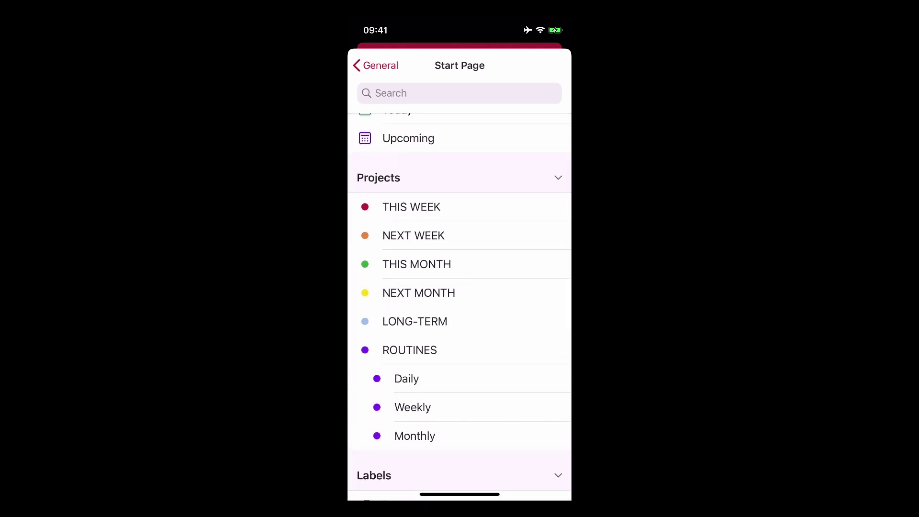
scroll(459, 302, down, 3)
scroll(459, 287, down, 5)
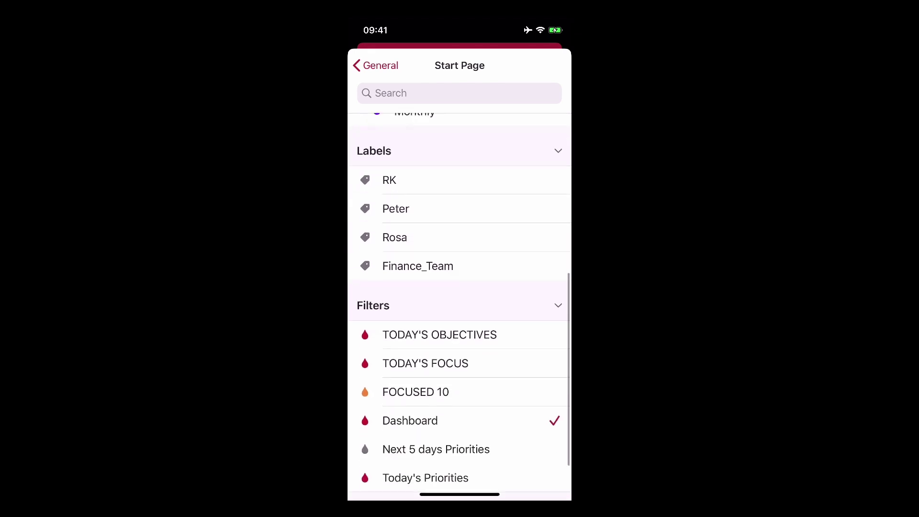
click(425, 332)
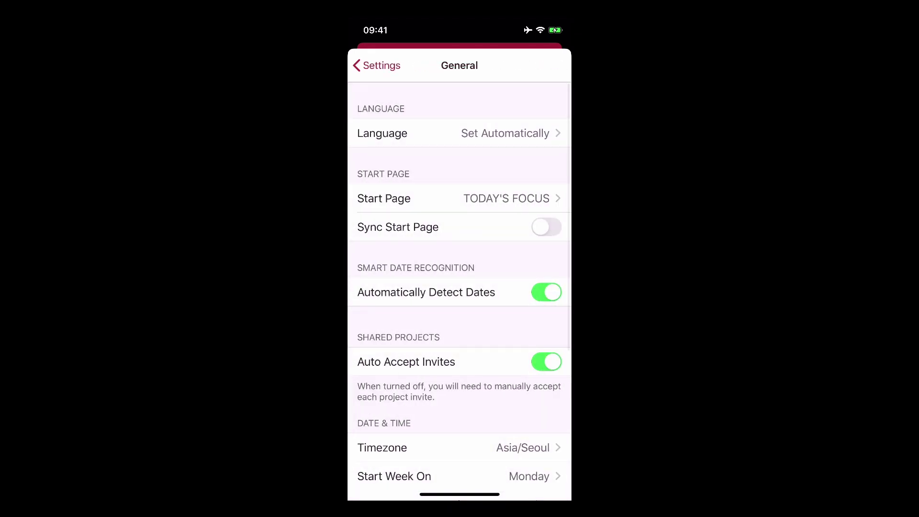
click(376, 65)
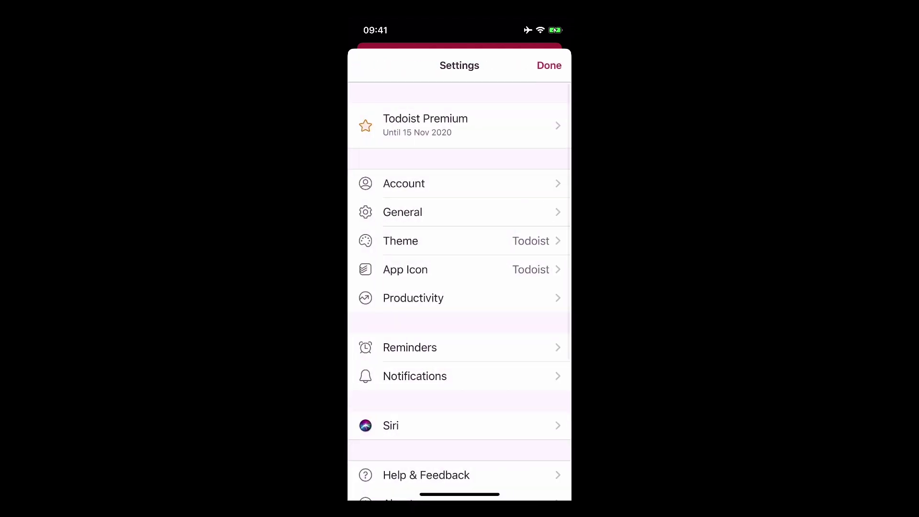
click(549, 65)
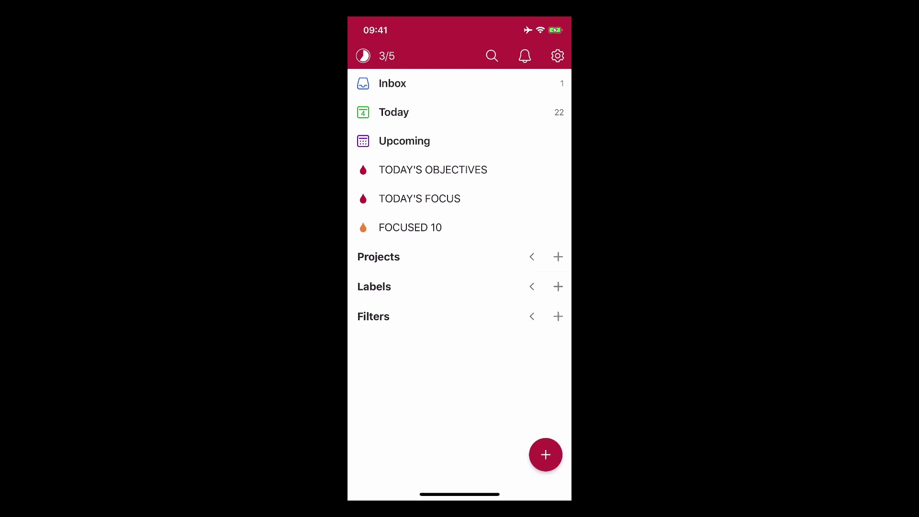
Step: Force-quit and relaunch Todoist so it opens on the TODAY'S FOCUS filter
drag(459, 494, 565, 302)
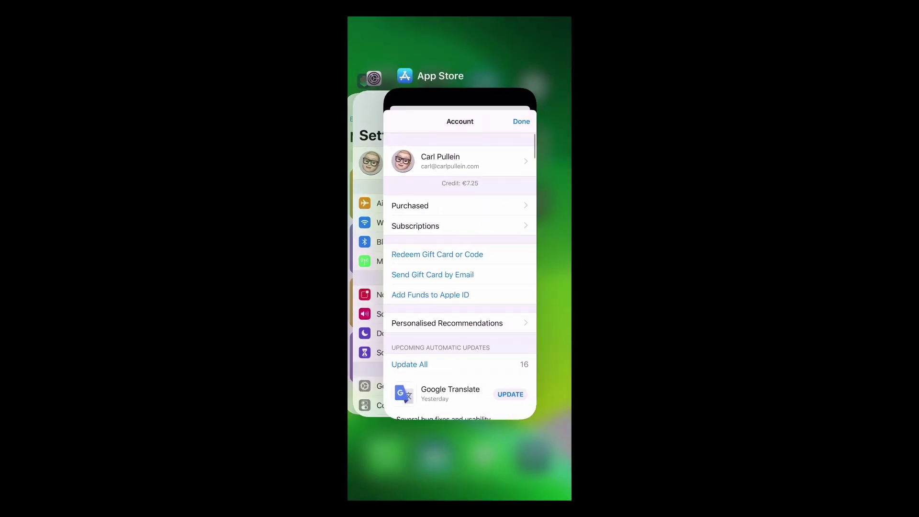
drag(459, 495, 459, 335)
click(485, 199)
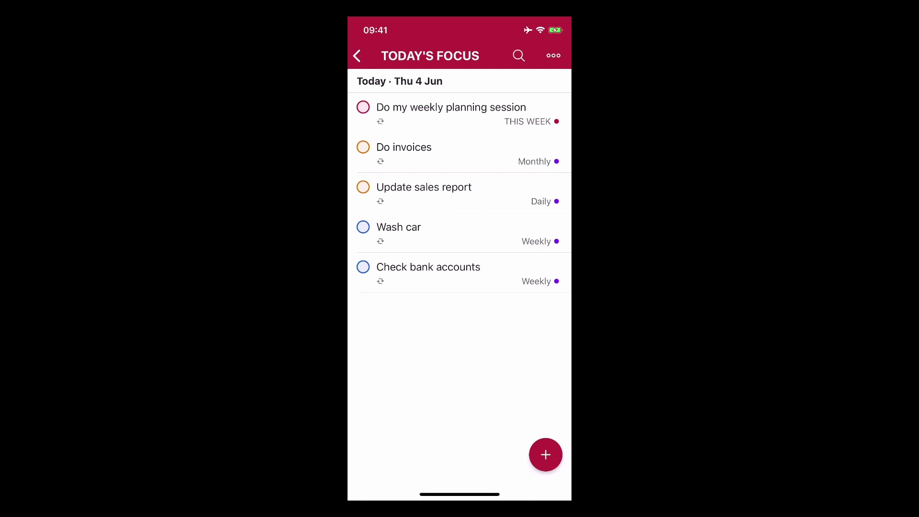
Step: Open Siri settings from the sidebar's settings gear to list Open Today, Upcoming, Project, Label and Filter shortcuts
click(356, 55)
click(557, 55)
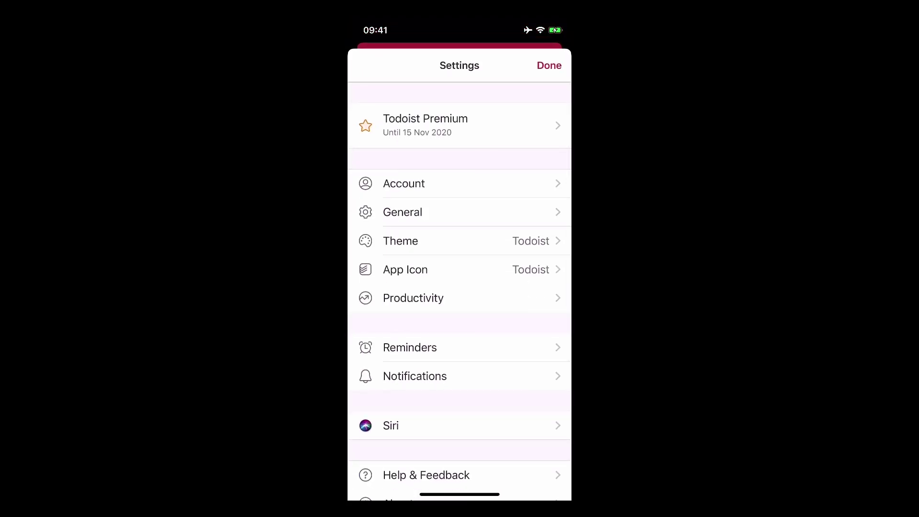
click(391, 425)
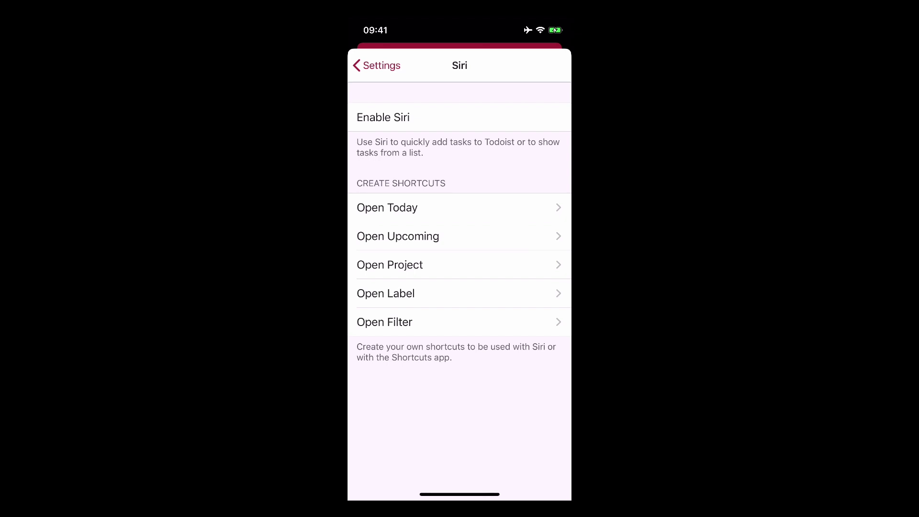
Step: Enable Siri for Todoist and allow access on the permission alert
click(383, 117)
click(500, 323)
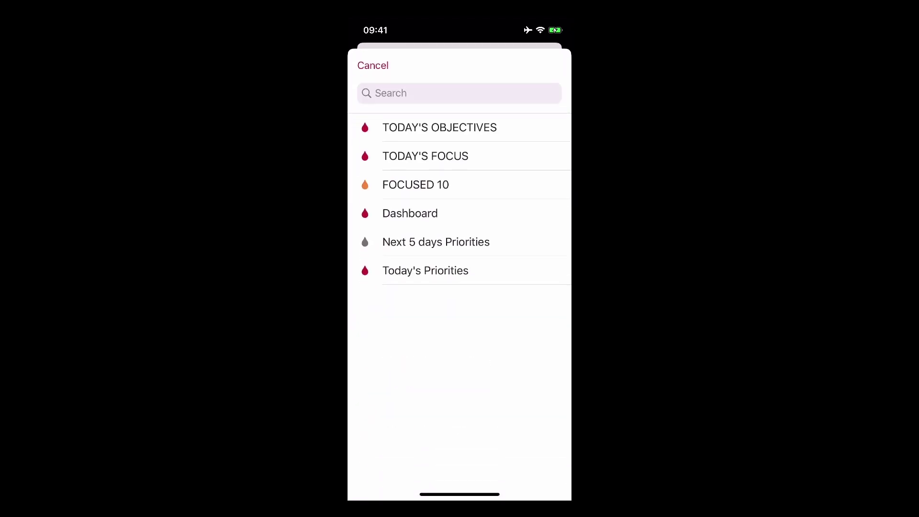
click(425, 156)
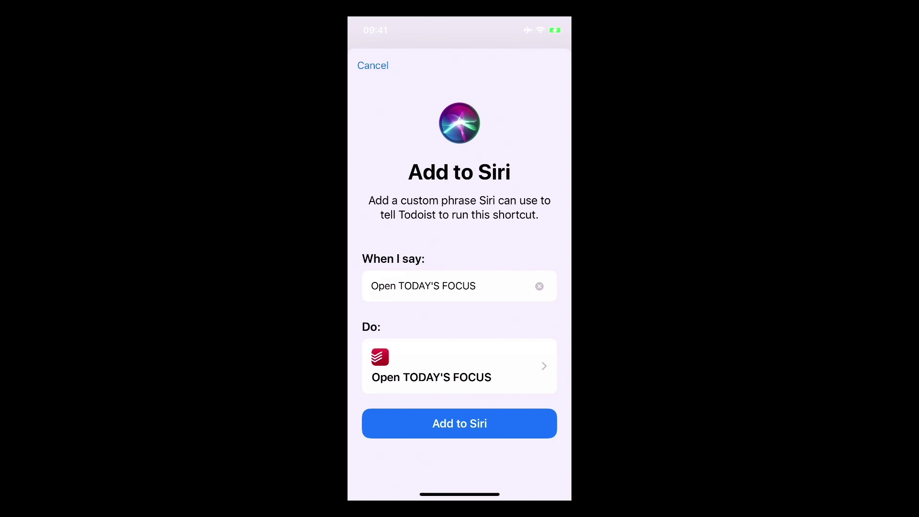
click(460, 308)
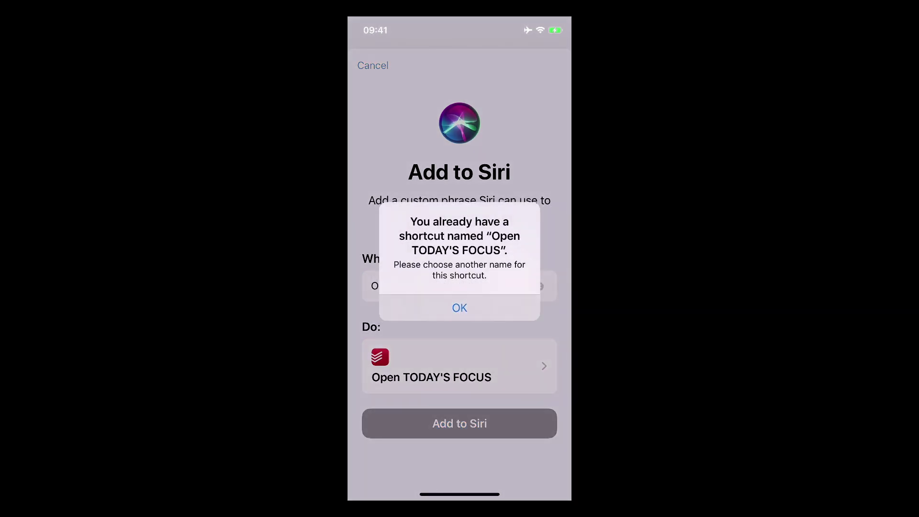
click(373, 65)
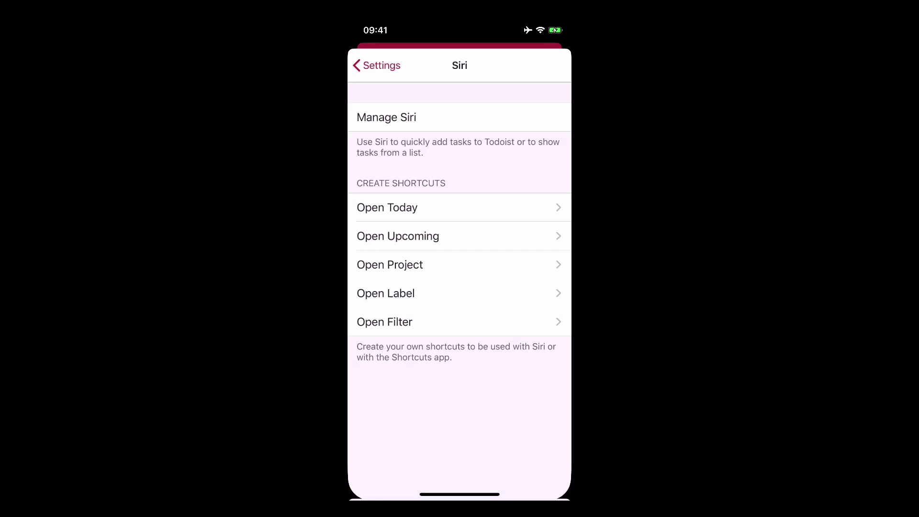
drag(459, 495, 459, 335)
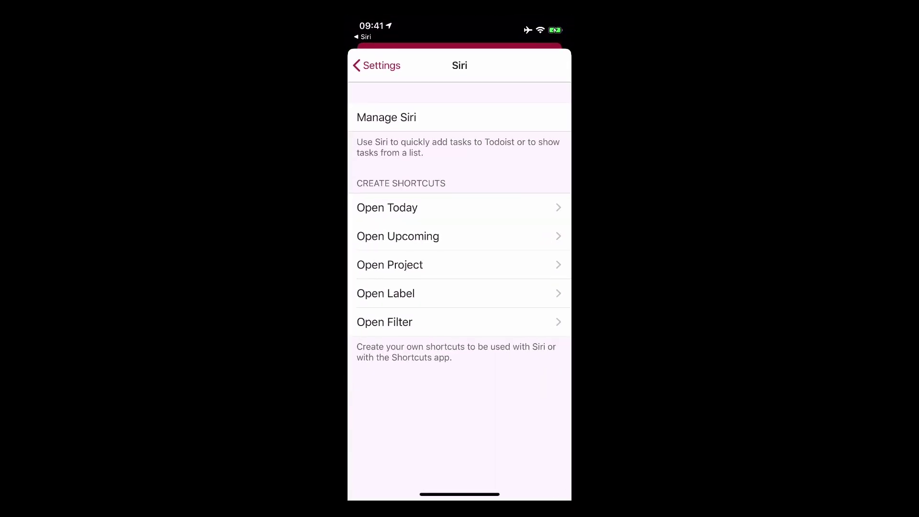
Step: Leave settings, go to the home screen and ask Siri to 'Open TODAY'S FOCUS'
click(377, 65)
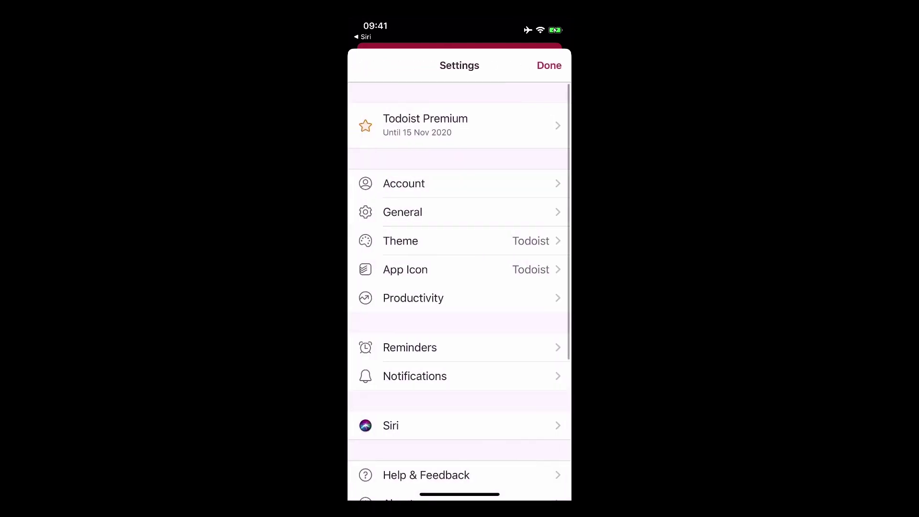
click(548, 65)
key(super+shift+h)
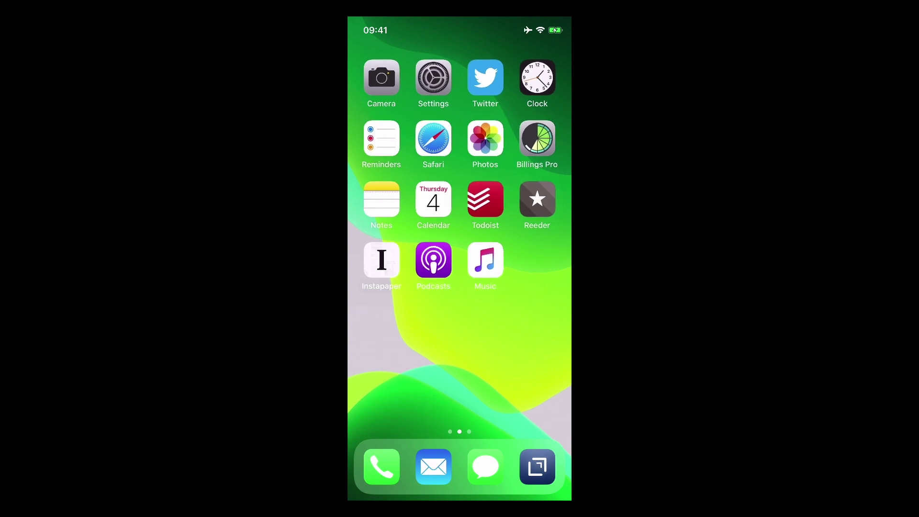
key(super+alt+shift+h)
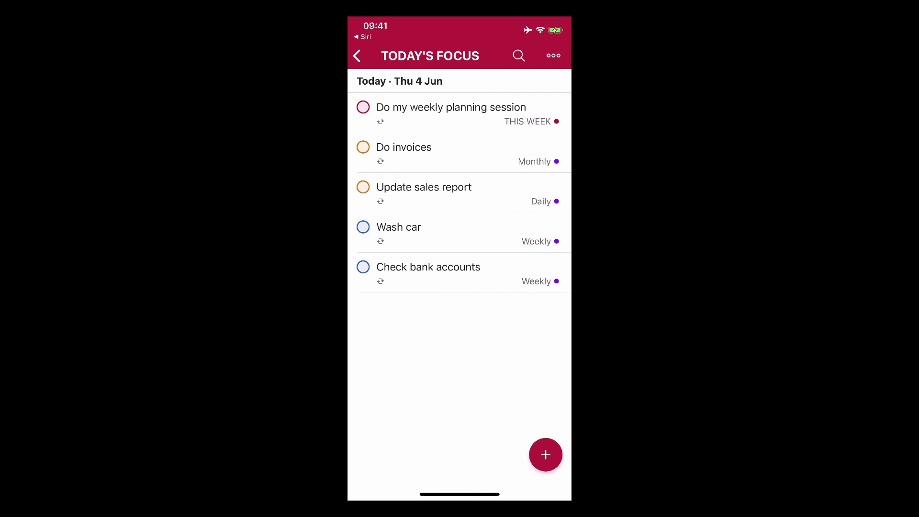
Step: Preview the Open Today Siri shortcut under Settings > Siri, then cancel without adding it
click(357, 55)
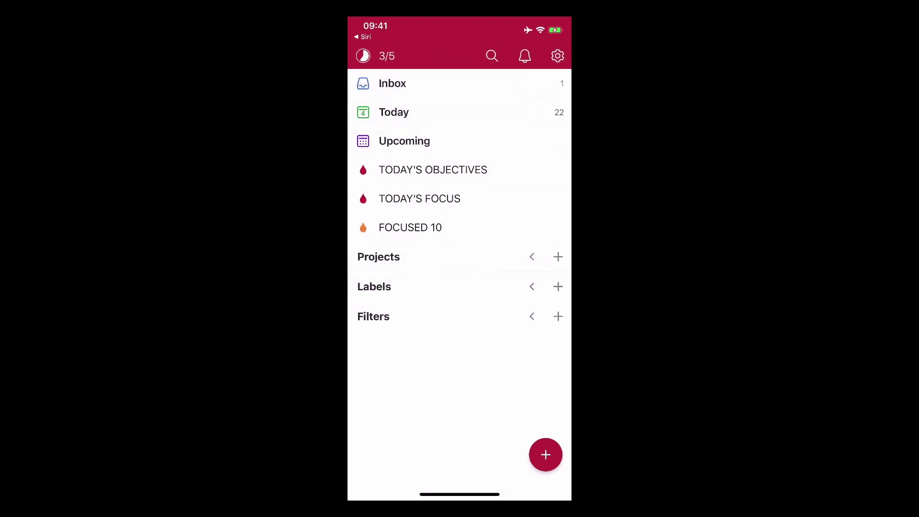
click(557, 55)
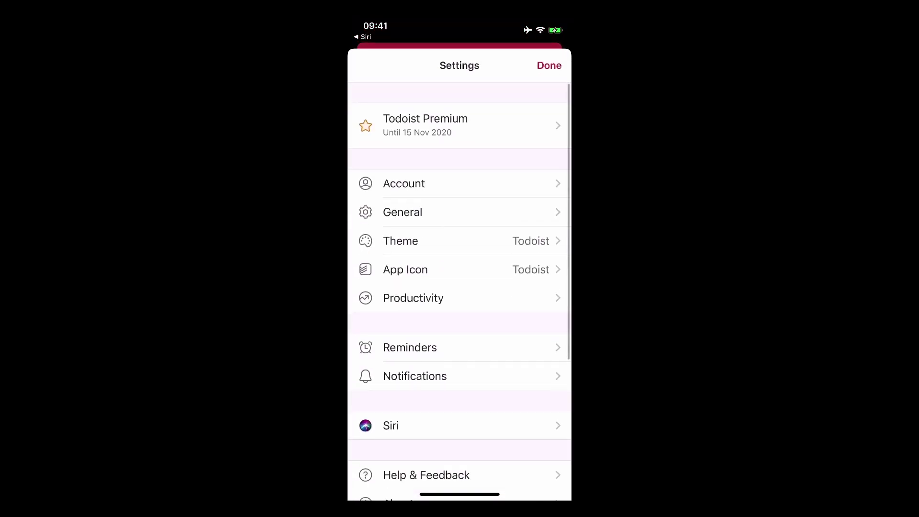
click(391, 425)
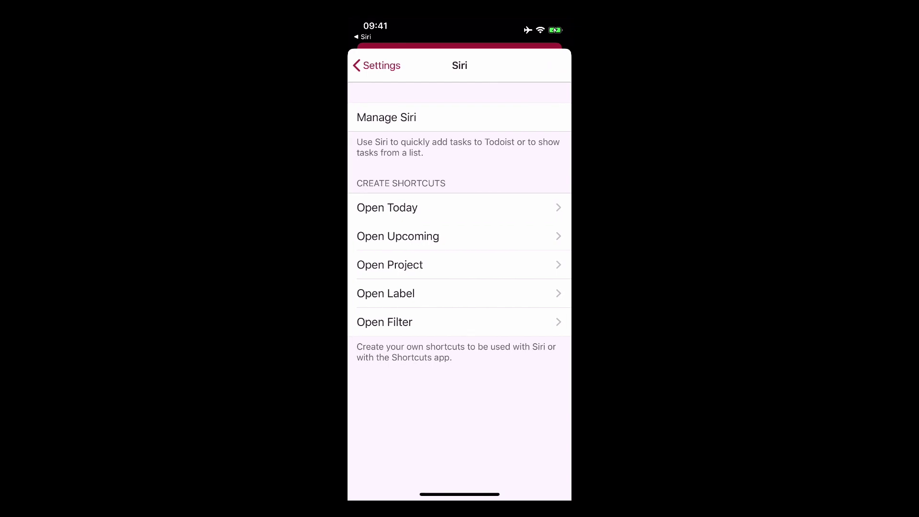
click(387, 207)
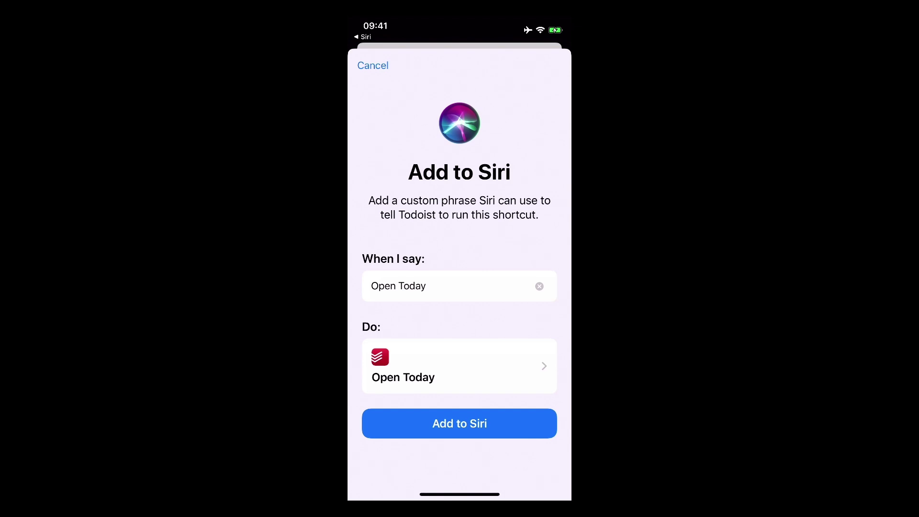
click(373, 65)
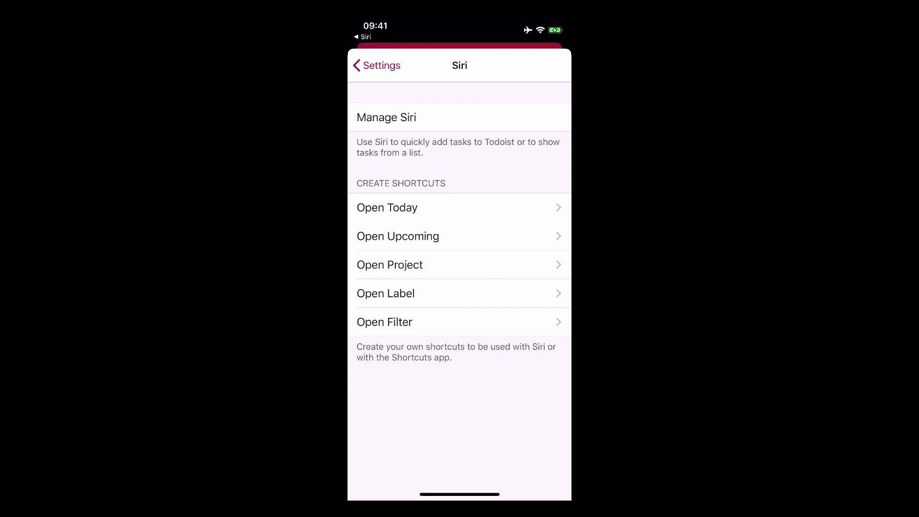
Step: Reopen Settings and set Todoist's Theme to Dark
click(376, 65)
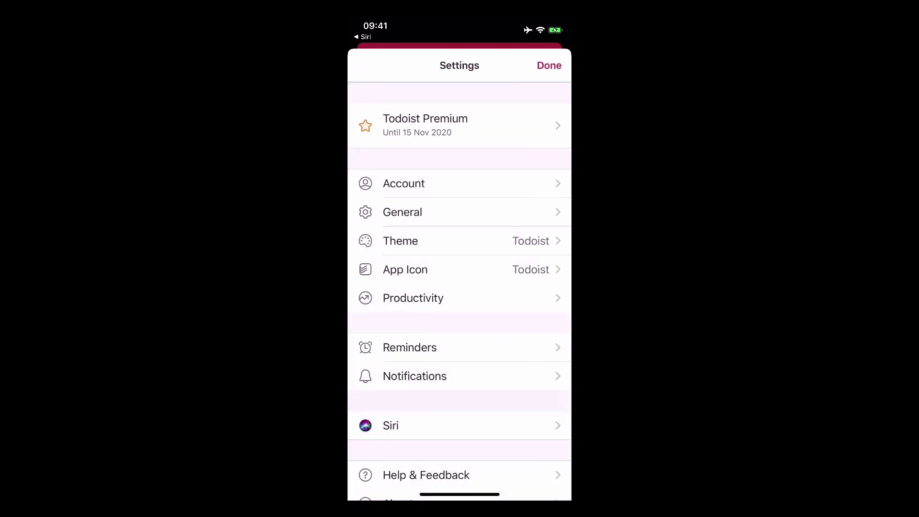
drag(460, 215, 460, 479)
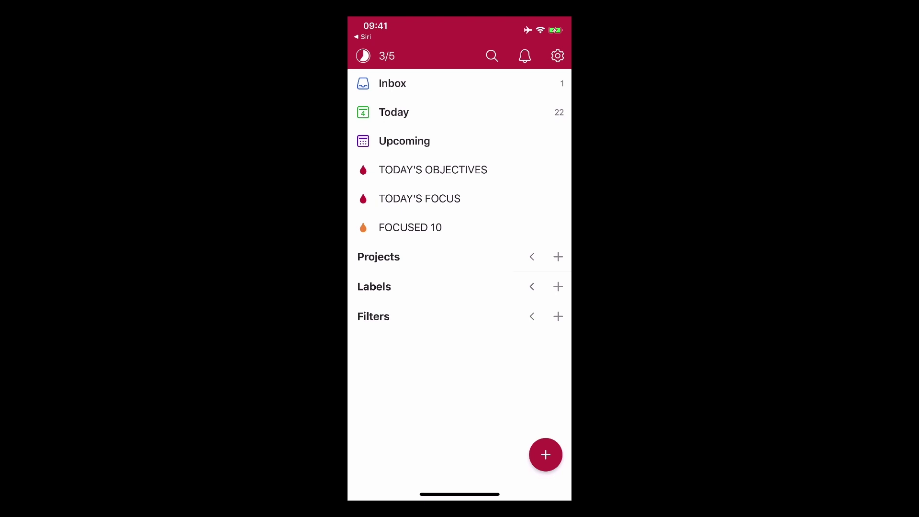
click(557, 56)
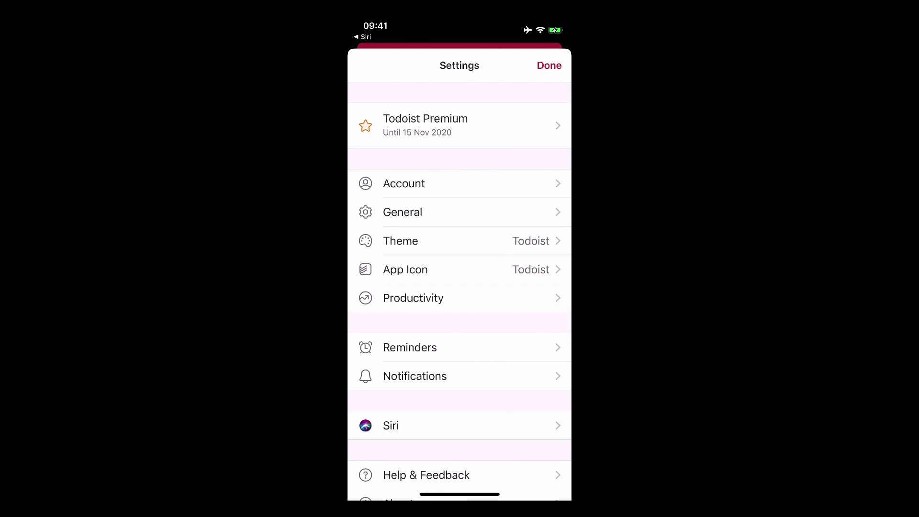
click(401, 241)
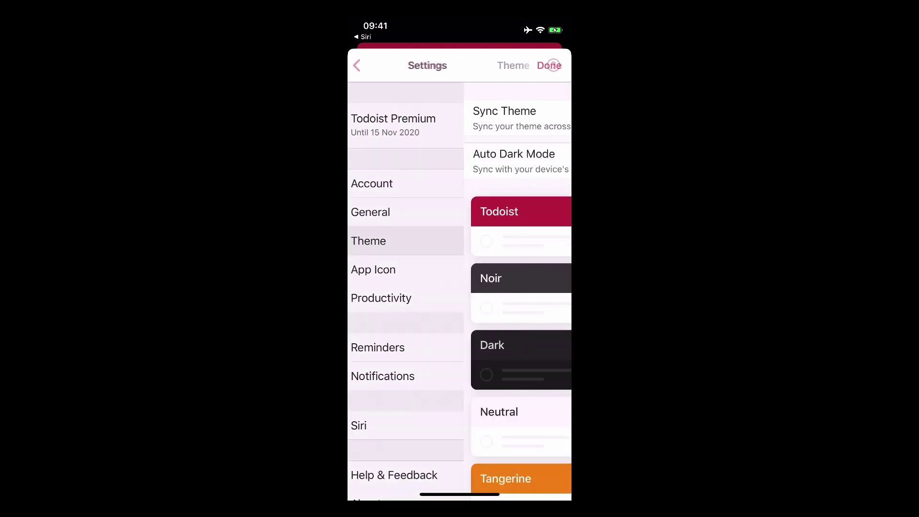
scroll(460, 287, down, 3)
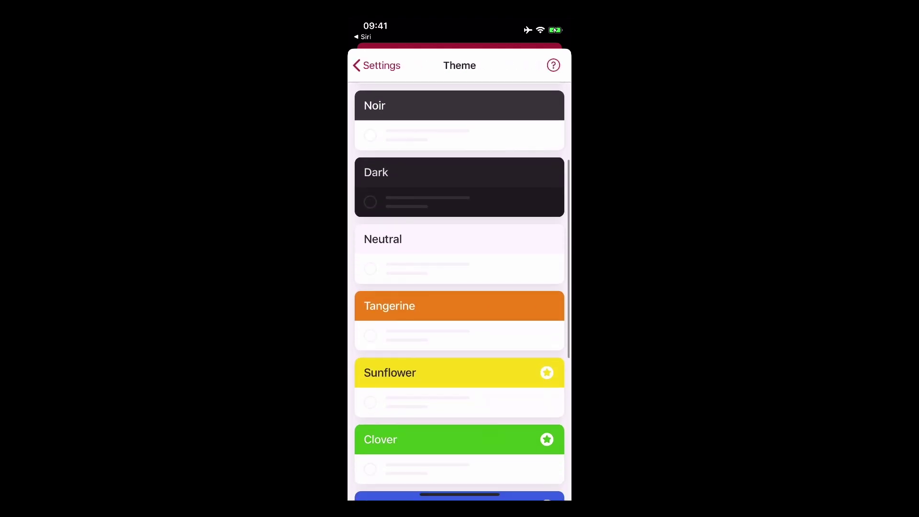
click(459, 211)
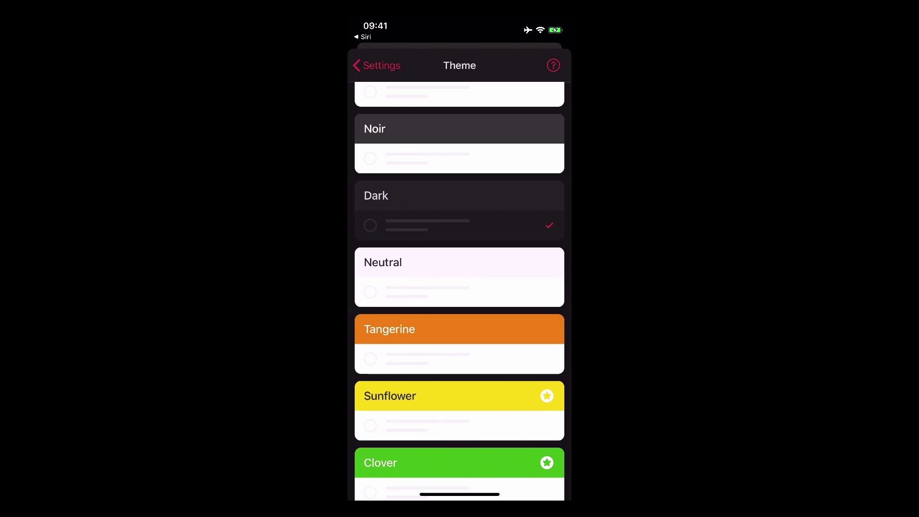
click(377, 65)
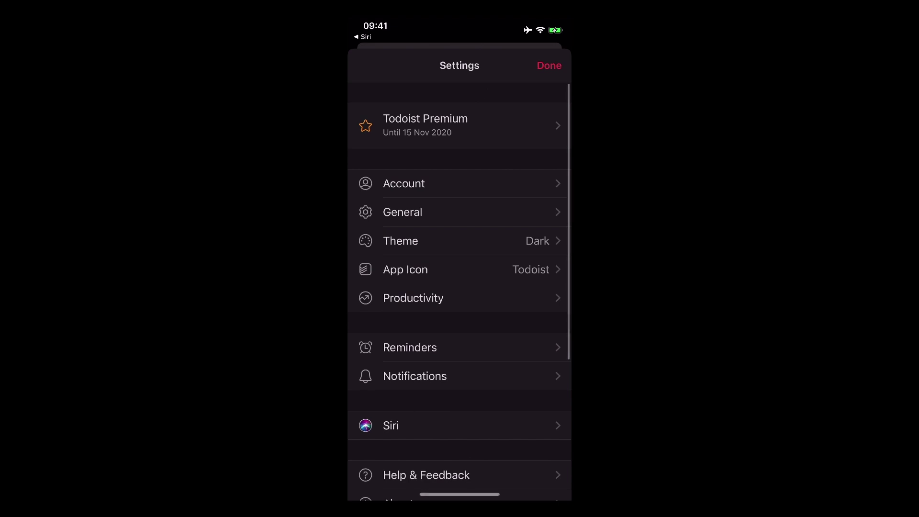
Step: Set the app icon to the orange variant and check it on the home screen
click(406, 270)
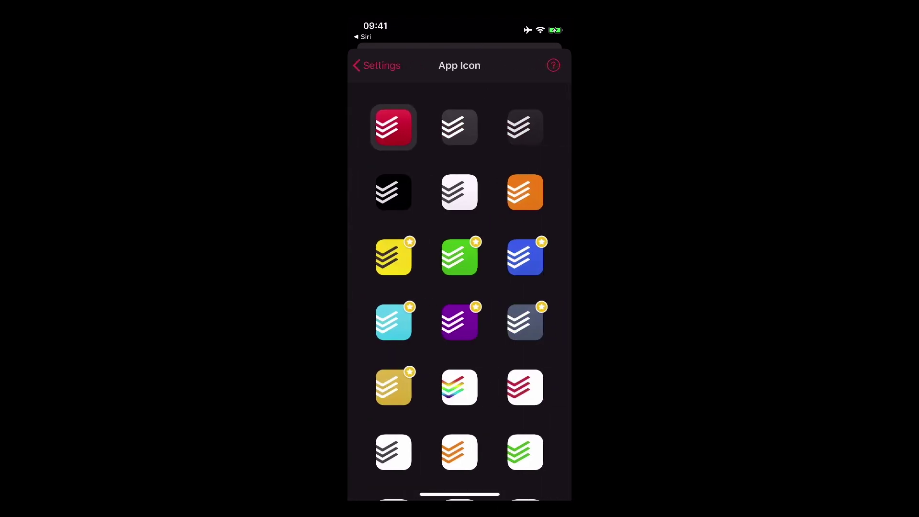
scroll(460, 287, down, 5)
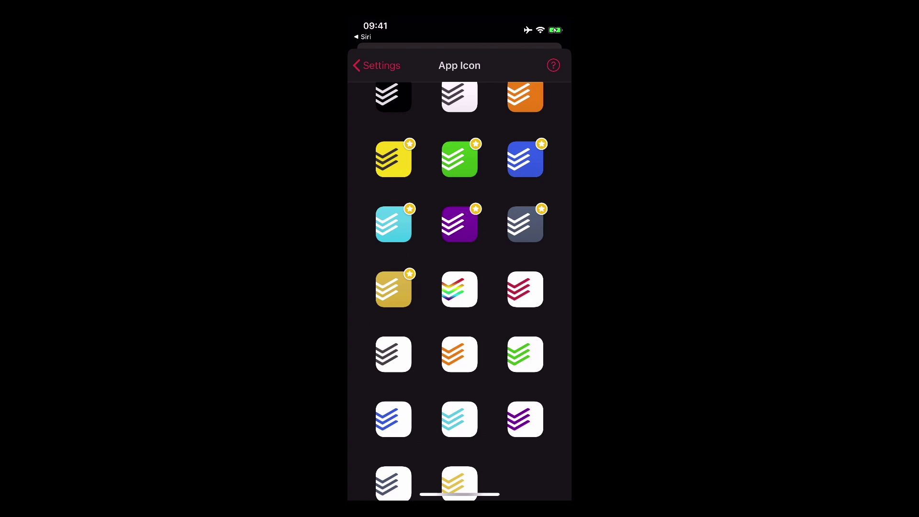
scroll(460, 287, down, 3)
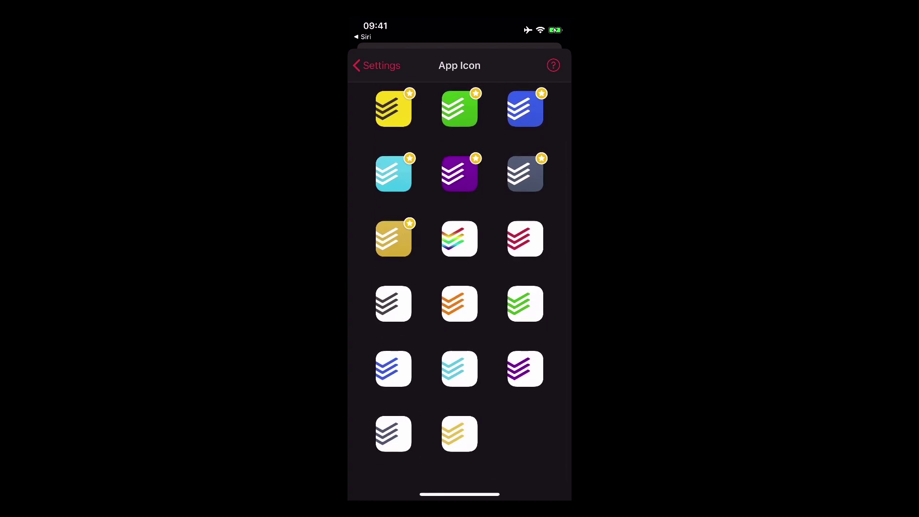
scroll(460, 287, up, 5)
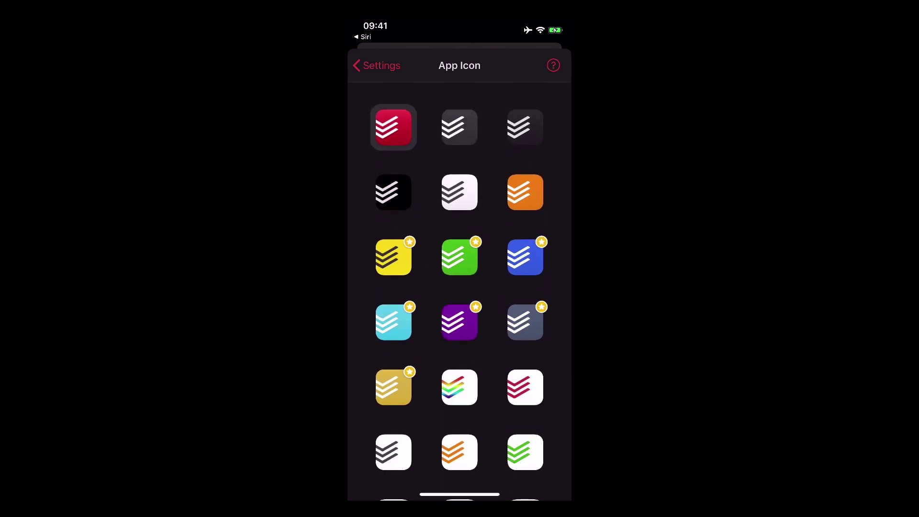
click(525, 192)
click(459, 291)
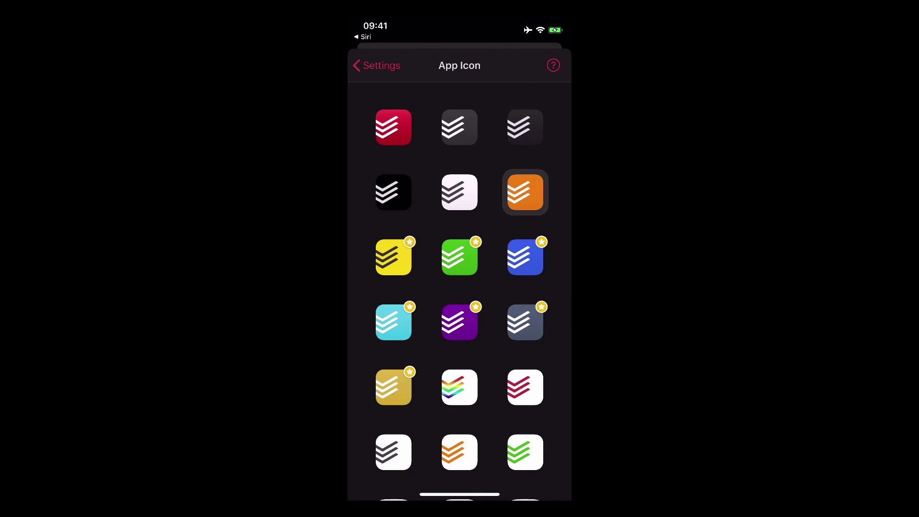
click(377, 65)
drag(459, 494, 460, 287)
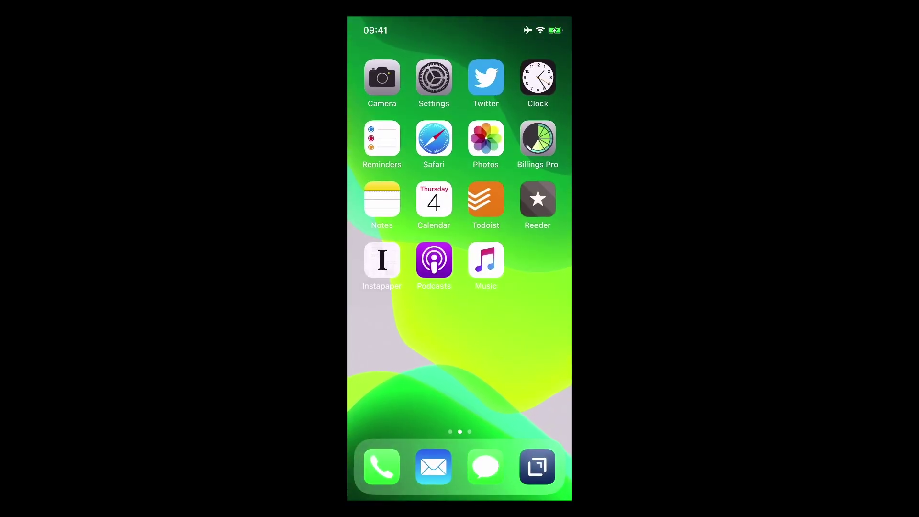
Step: Reopen Todoist, switch the app icon to the black variant, and return home
click(485, 198)
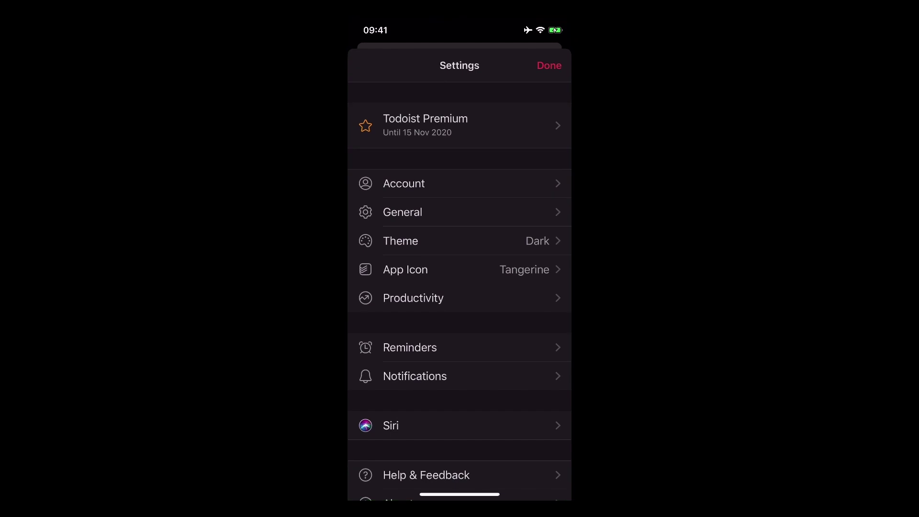
click(406, 269)
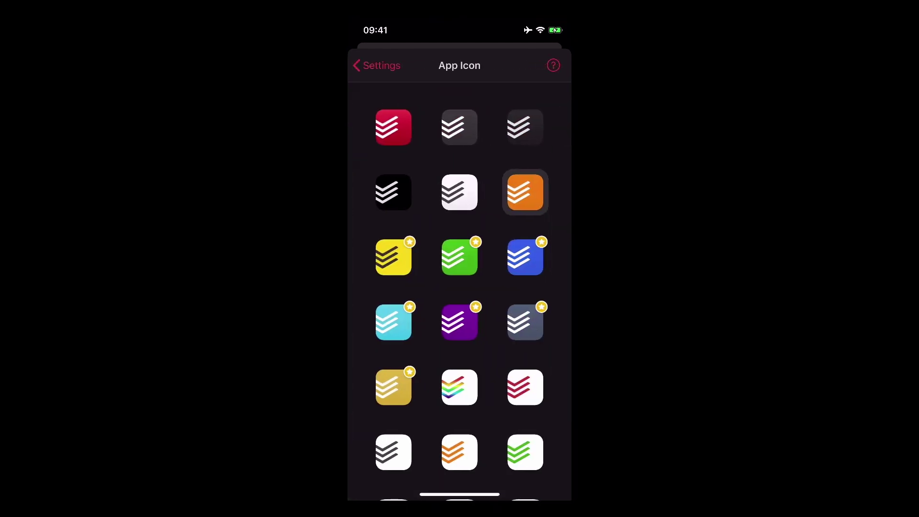
click(394, 192)
click(460, 291)
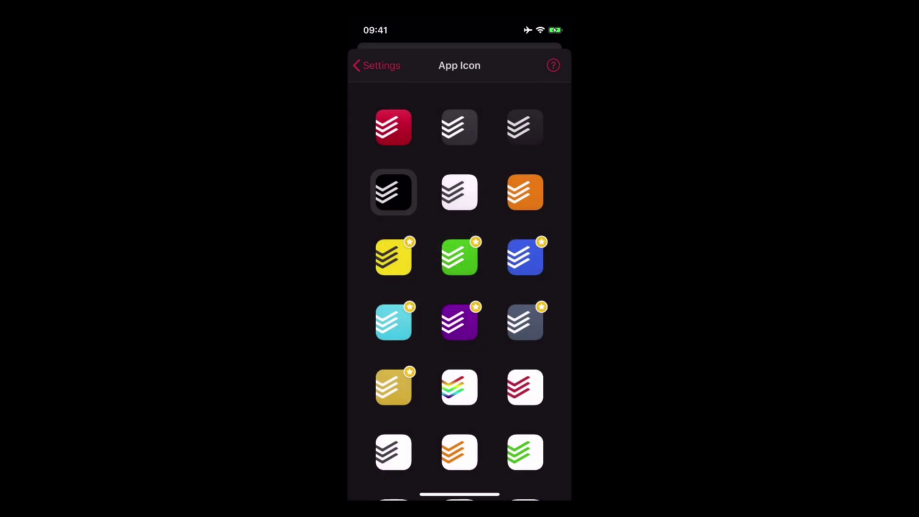
click(377, 66)
drag(460, 494, 459, 287)
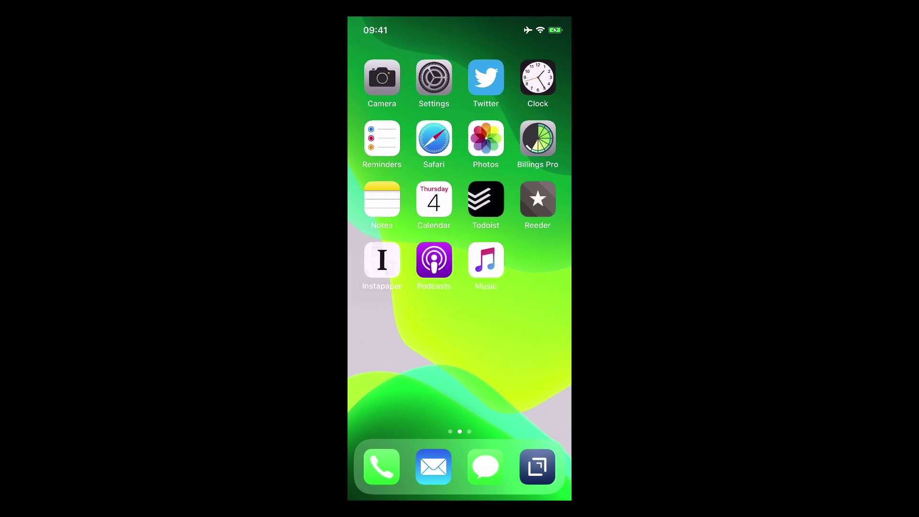
Step: Launch Todoist from its new black home-screen icon
click(485, 198)
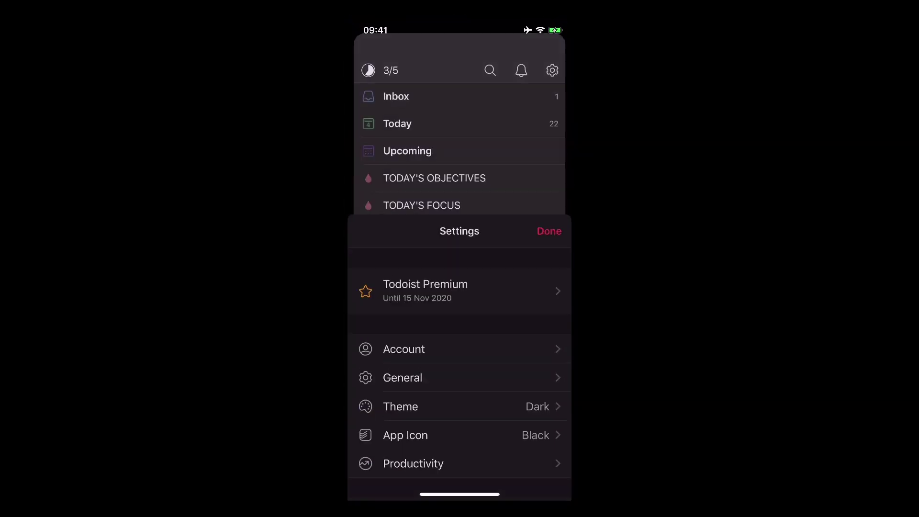